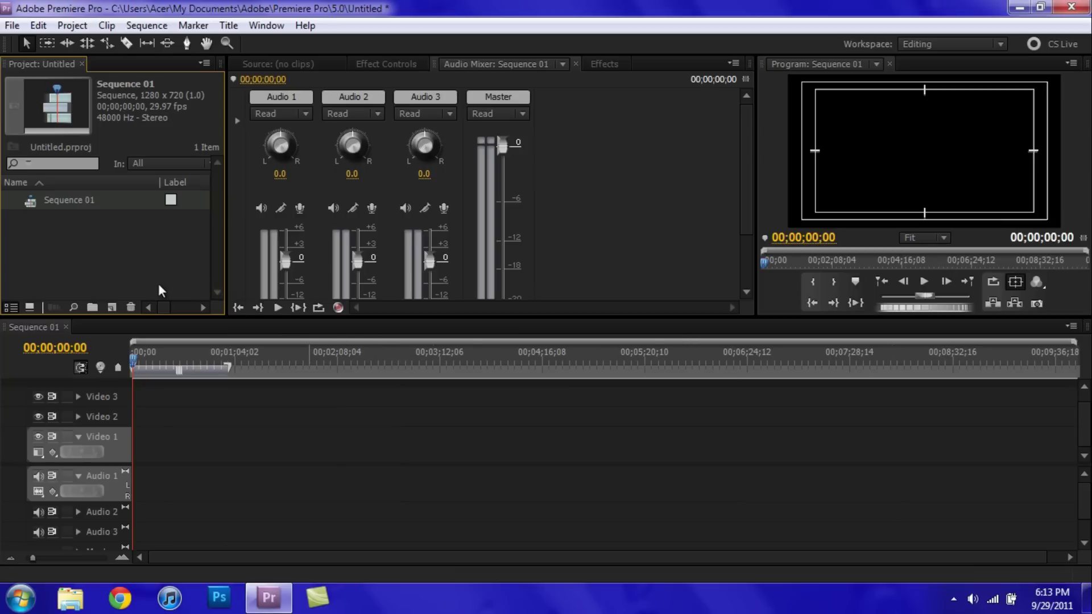
Deselect Sequence 01 by clicking empty space in the Project panel
{"action": "left_click", "coordinate": [57, 244]}
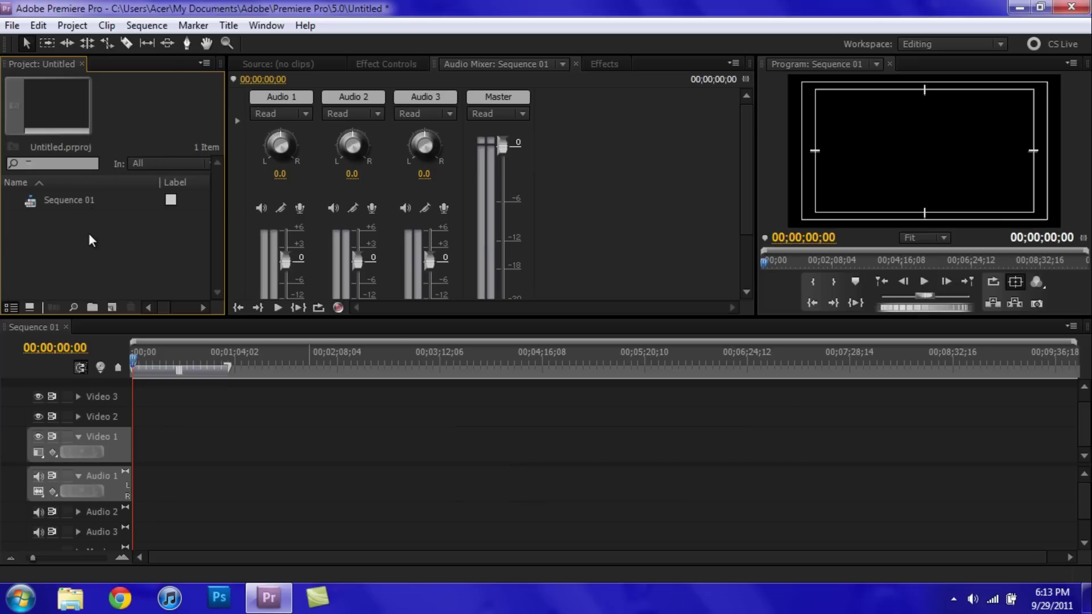
Import AMBA0001.MOV through AMBA0004.MOV from the Desktop into the project
{"action": "right_click", "coordinate": [30, 268]}
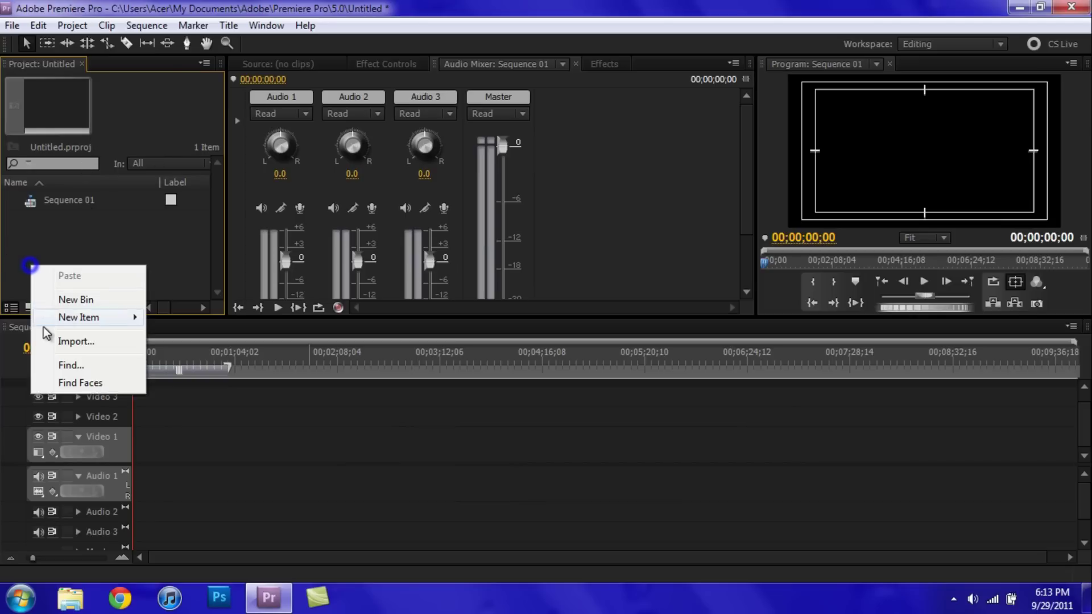
{"action": "left_click", "coordinate": [45, 339]}
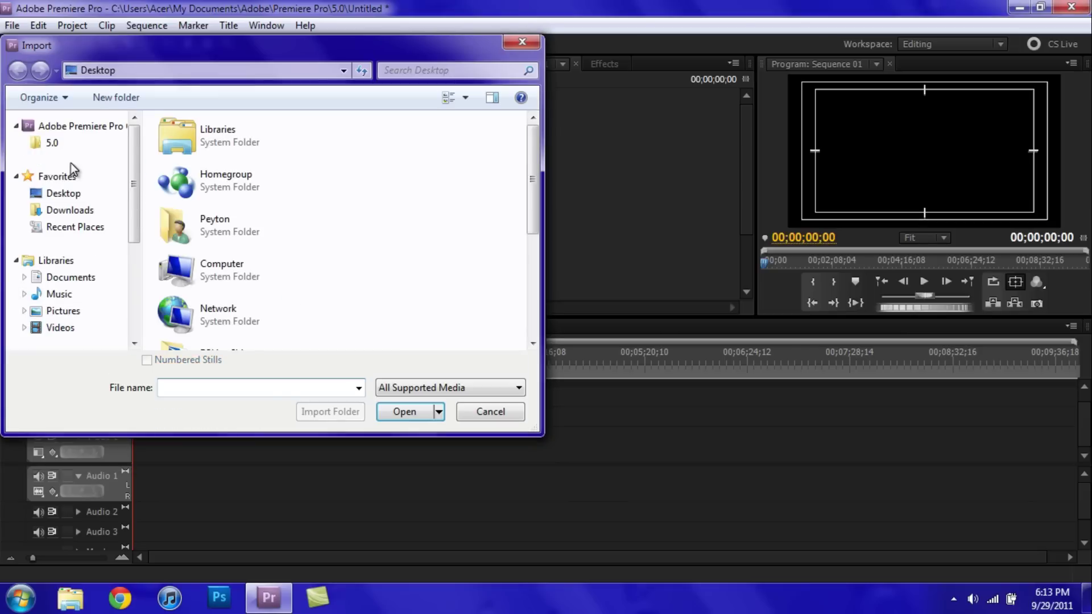
{"action": "left_click", "coordinate": [57, 193]}
{"action": "scroll", "coordinate": [437, 230], "scroll_direction": "down", "scroll_amount": 3}
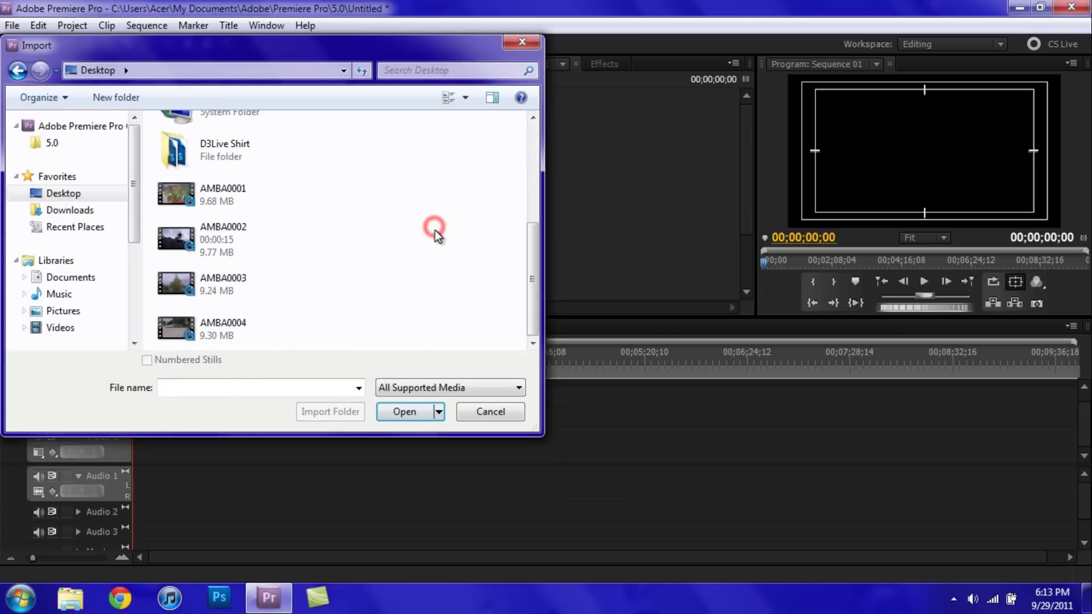
{"action": "left_click_drag", "start_coordinate": [383, 199], "coordinate": [183, 341]}
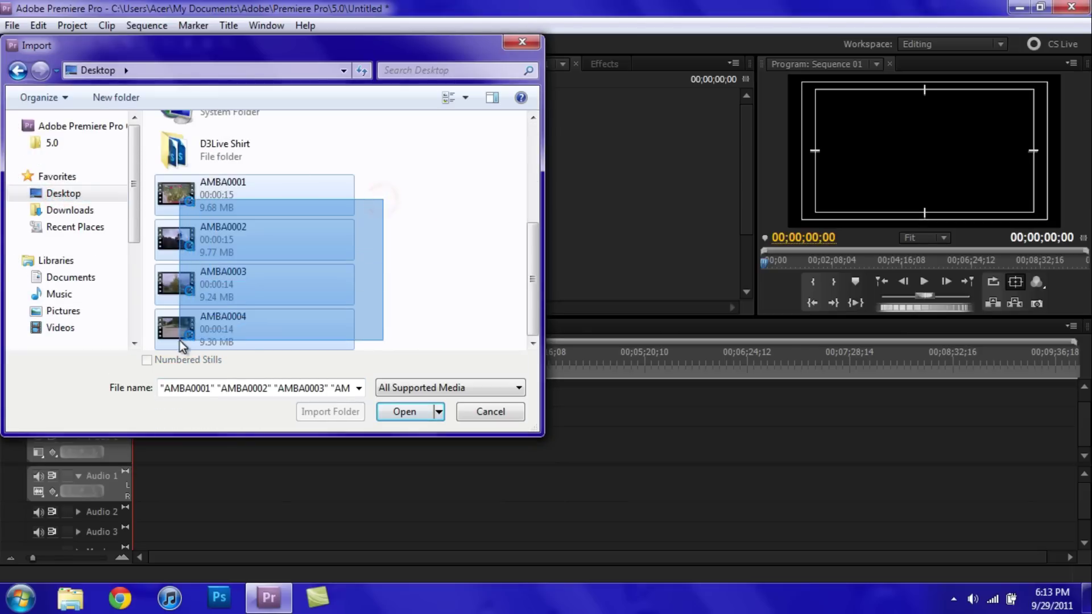
{"action": "left_click", "coordinate": [424, 412]}
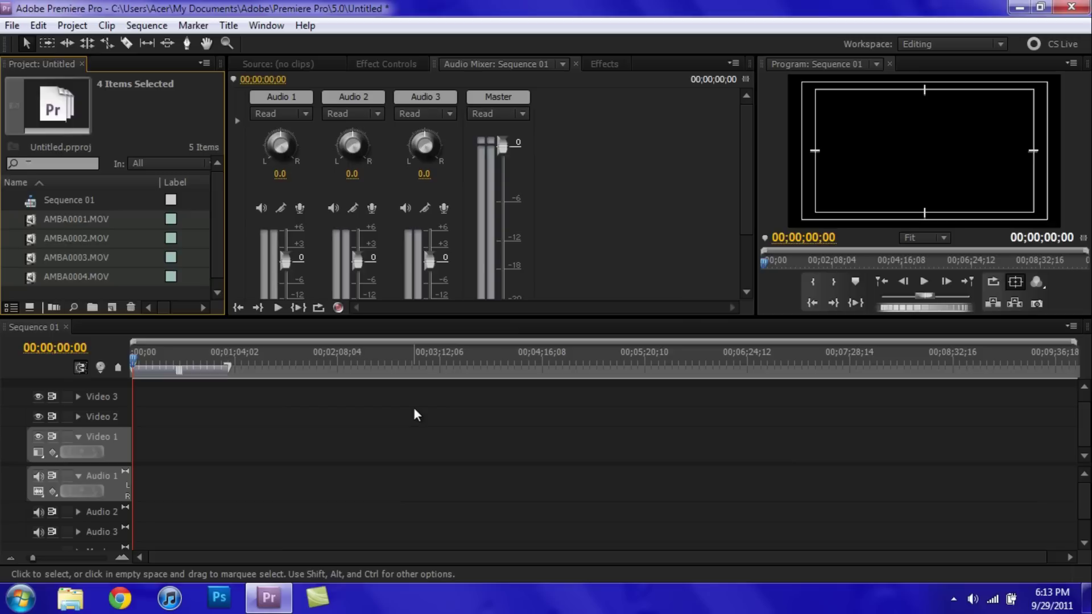
Deselect the four AMBA clips by clicking empty space below the Project list
{"action": "left_click", "coordinate": [145, 293]}
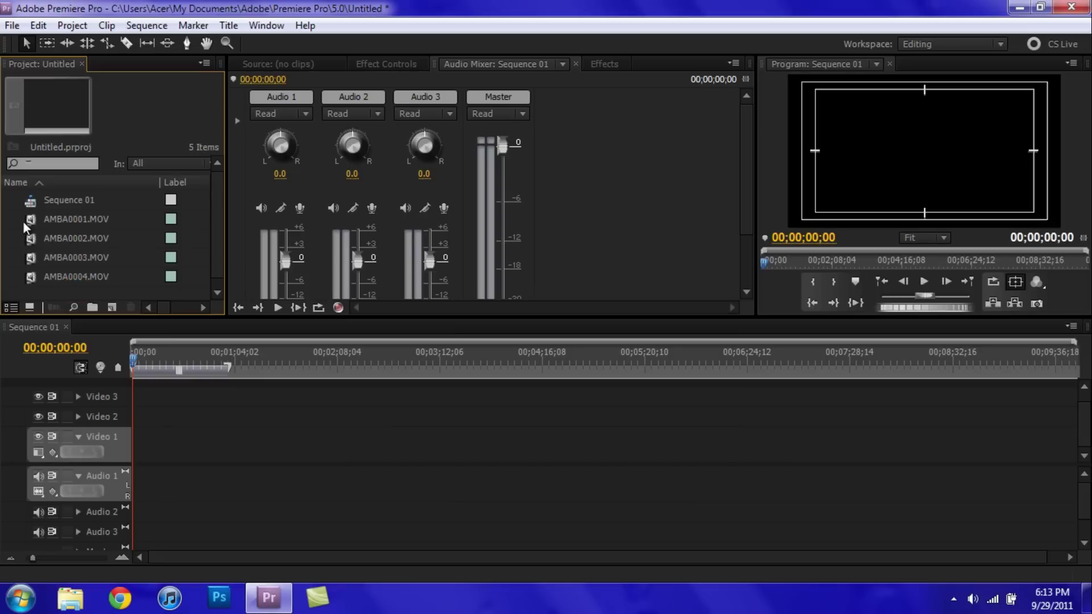
Place AMBA0001–AMBA0004 on Video/Audio tracks 1–4 at zero, collapsing track 1
{"action": "left_click_drag", "start_coordinate": [23, 222], "coordinate": [137, 439]}
{"action": "left_click", "coordinate": [77, 436]}
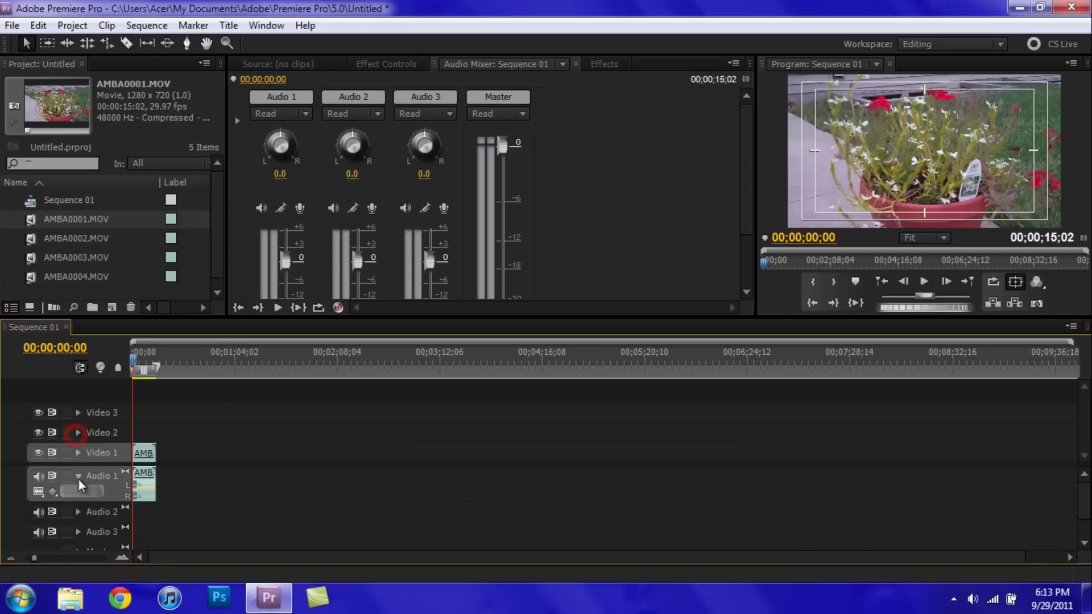
{"action": "left_click", "coordinate": [78, 476]}
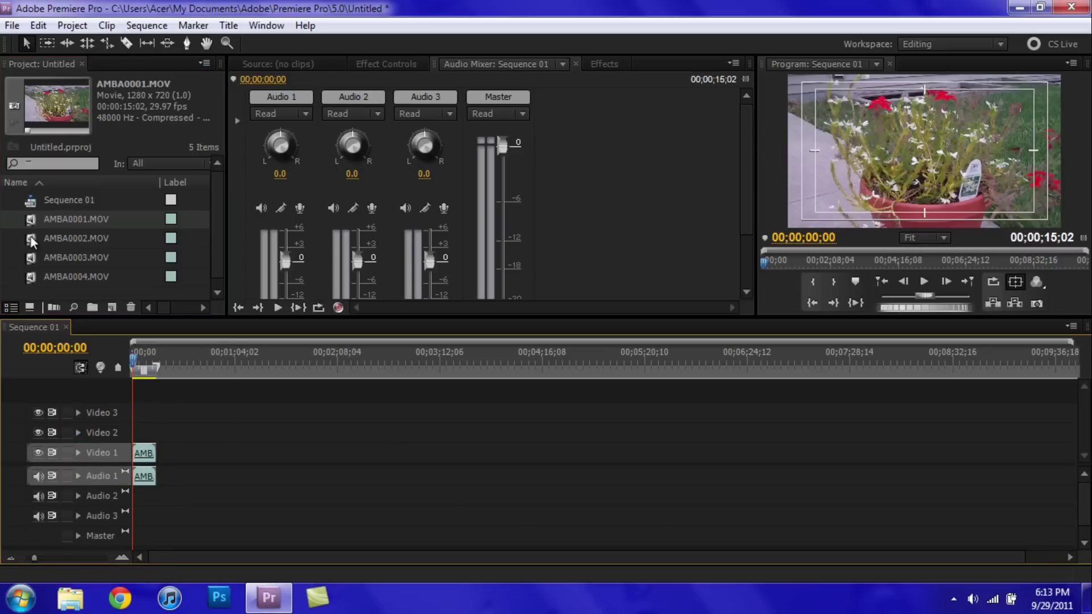
{"action": "left_click_drag", "start_coordinate": [31, 242], "coordinate": [139, 435]}
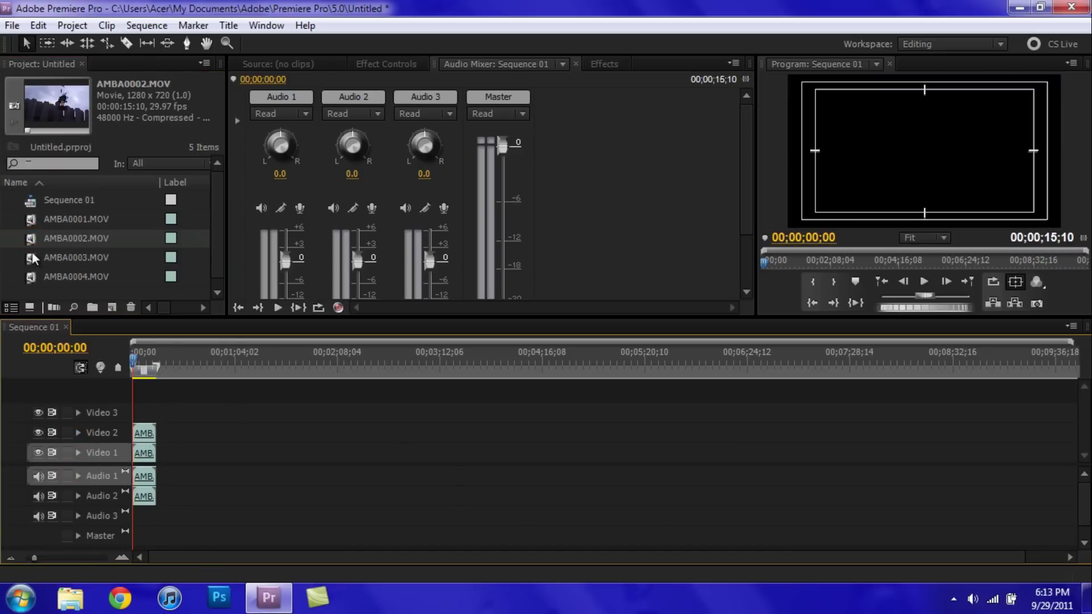
{"action": "left_click_drag", "start_coordinate": [32, 259], "coordinate": [141, 414]}
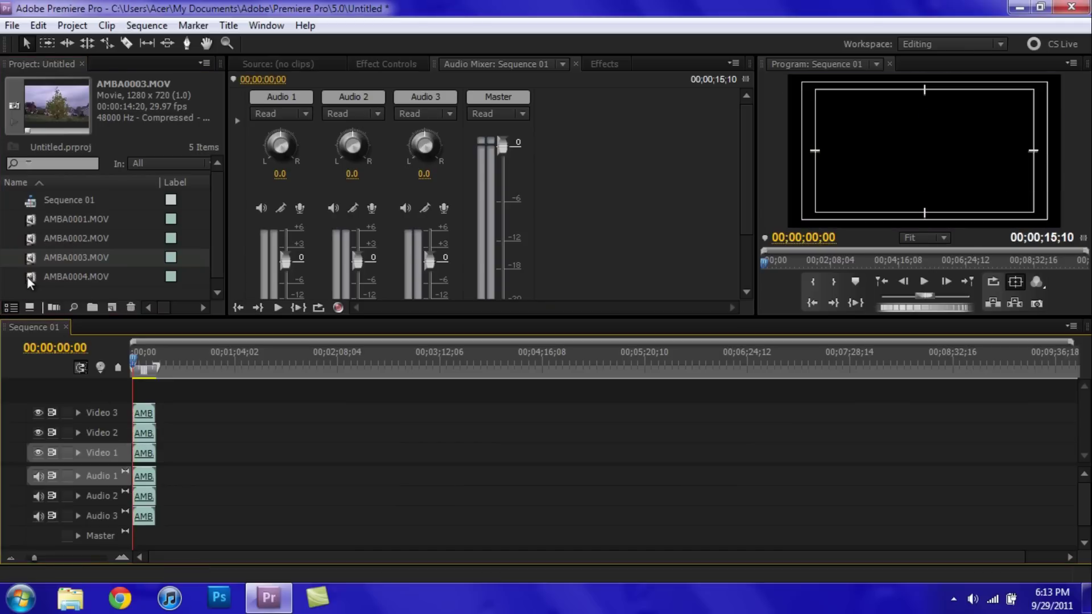
{"action": "left_click_drag", "start_coordinate": [30, 279], "coordinate": [137, 393]}
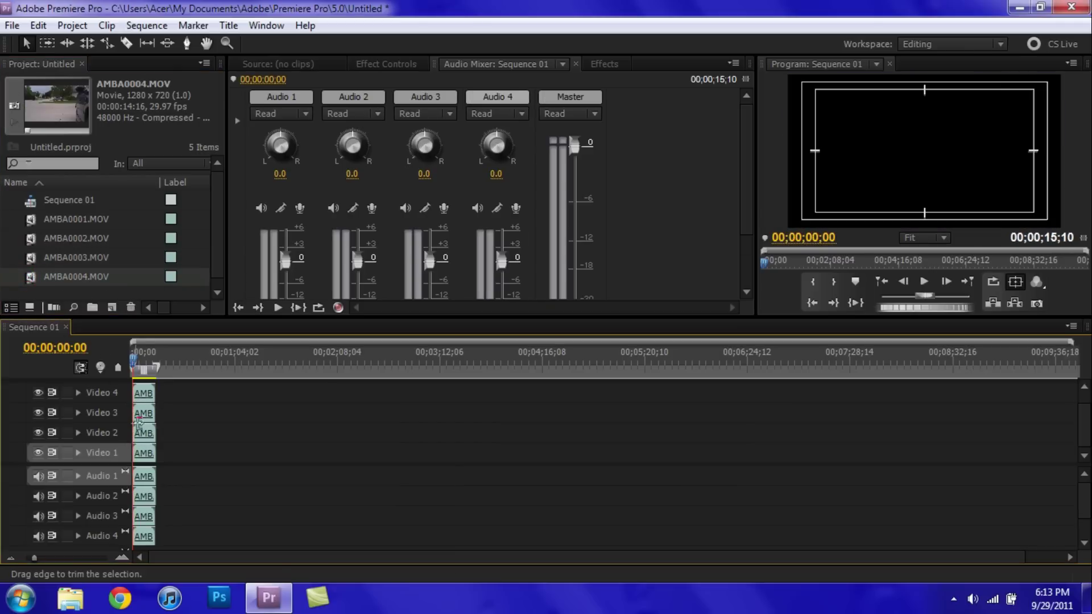
{"action": "left_click", "coordinate": [121, 558]}
{"action": "left_click", "coordinate": [121, 557]}
{"action": "left_click", "coordinate": [121, 557]}
{"action": "left_click", "coordinate": [121, 558]}
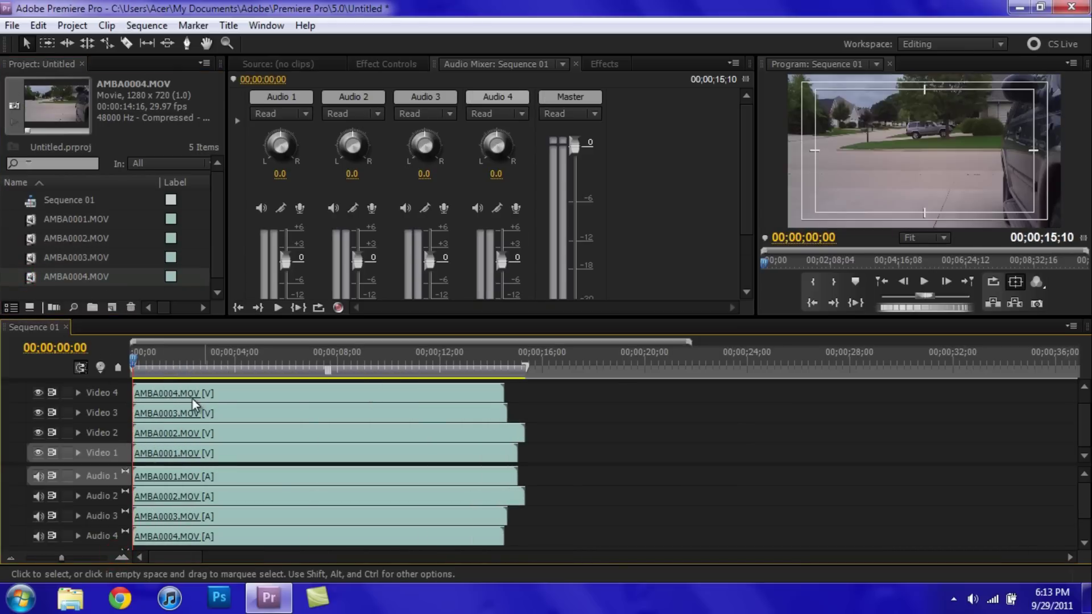
Rename AMBA0001–AMBA0004 to plant, bird feeder, tree and road
{"action": "left_click", "coordinate": [34, 221]}
{"action": "left_click", "coordinate": [58, 218]}
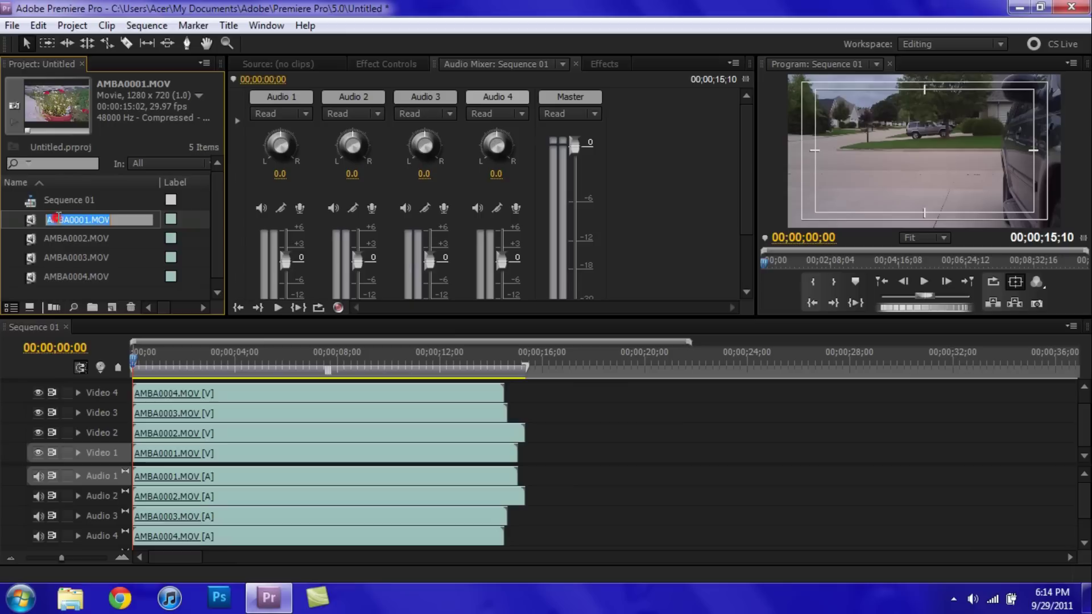
{"action": "type", "text": "plant"}
{"action": "key", "text": "Tab"}
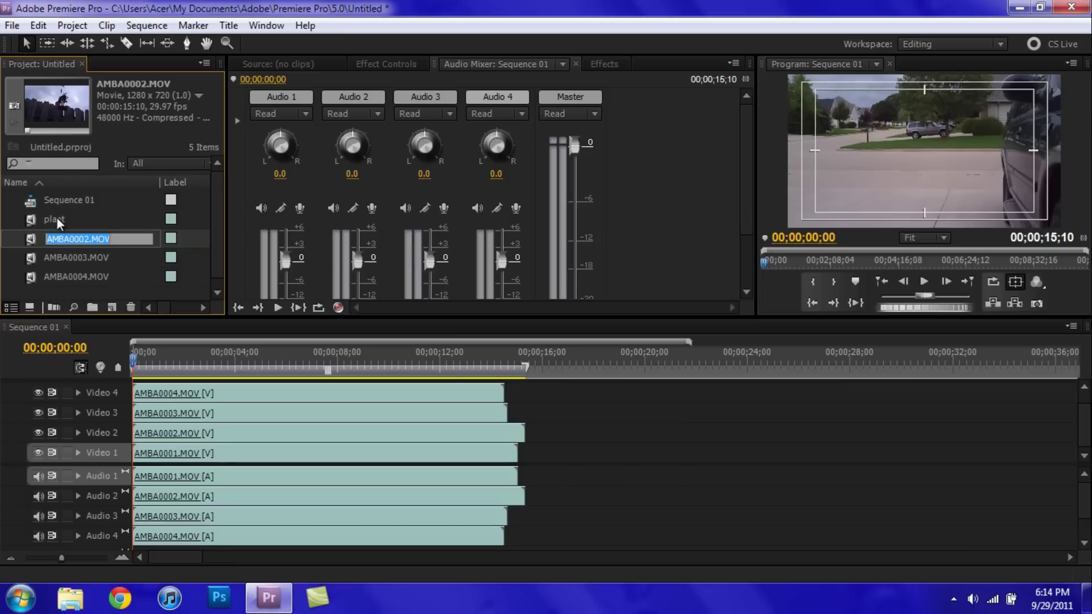
{"action": "type", "text": "bird feeder"}
{"action": "key", "text": "Tab"}
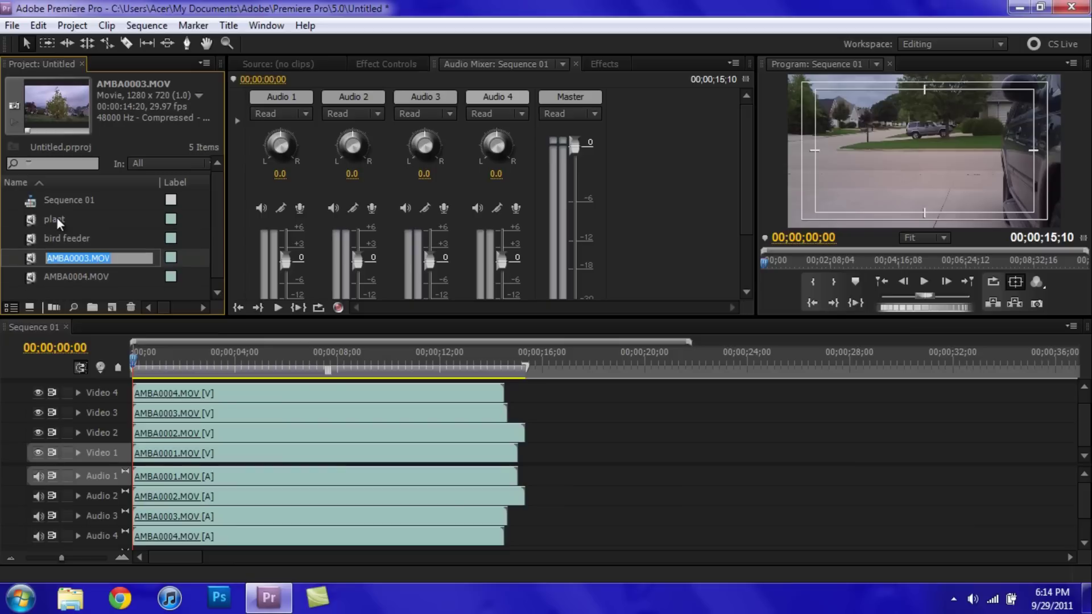
{"action": "type", "text": "tree"}
{"action": "key", "text": "Tab"}
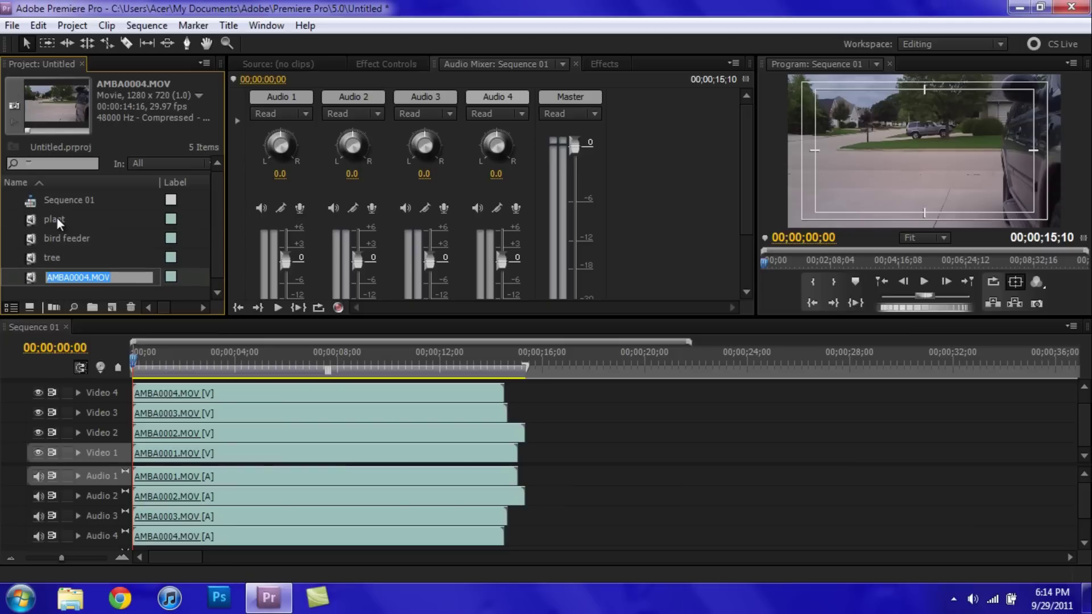
{"action": "type", "text": "road"}
{"action": "key", "text": "Tab"}
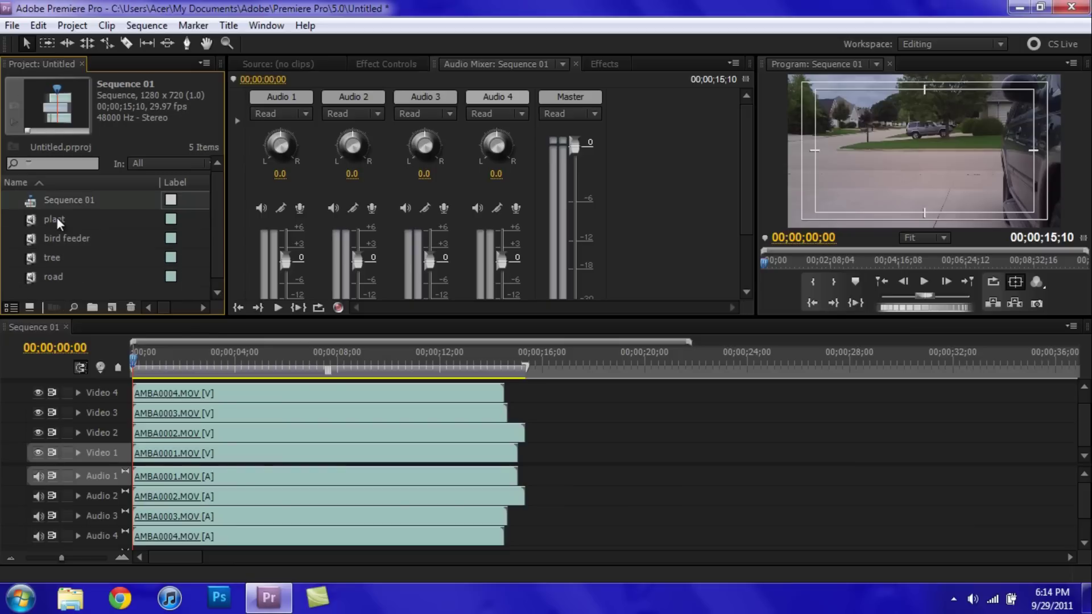
Select all the old AMBA clips in Sequence 01 and delete them
{"action": "left_click", "coordinate": [609, 448]}
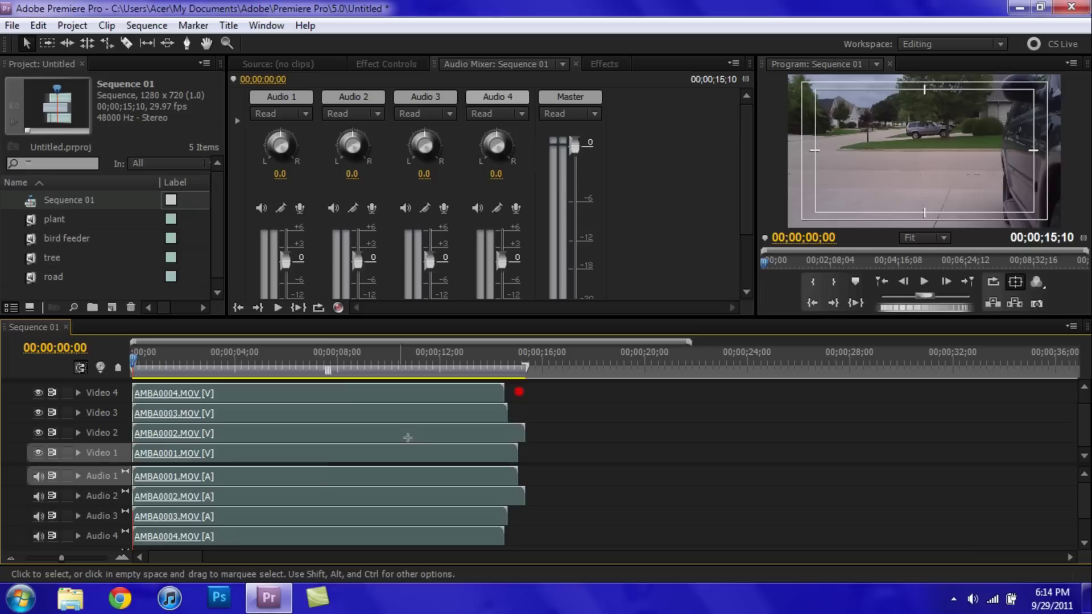
{"action": "left_click_drag", "start_coordinate": [528, 382], "coordinate": [326, 498]}
{"action": "key", "text": "Delete"}
Place plant, bird feeder, tree and road on Video/Audio tracks 1–4
{"action": "left_click_drag", "start_coordinate": [39, 220], "coordinate": [137, 458]}
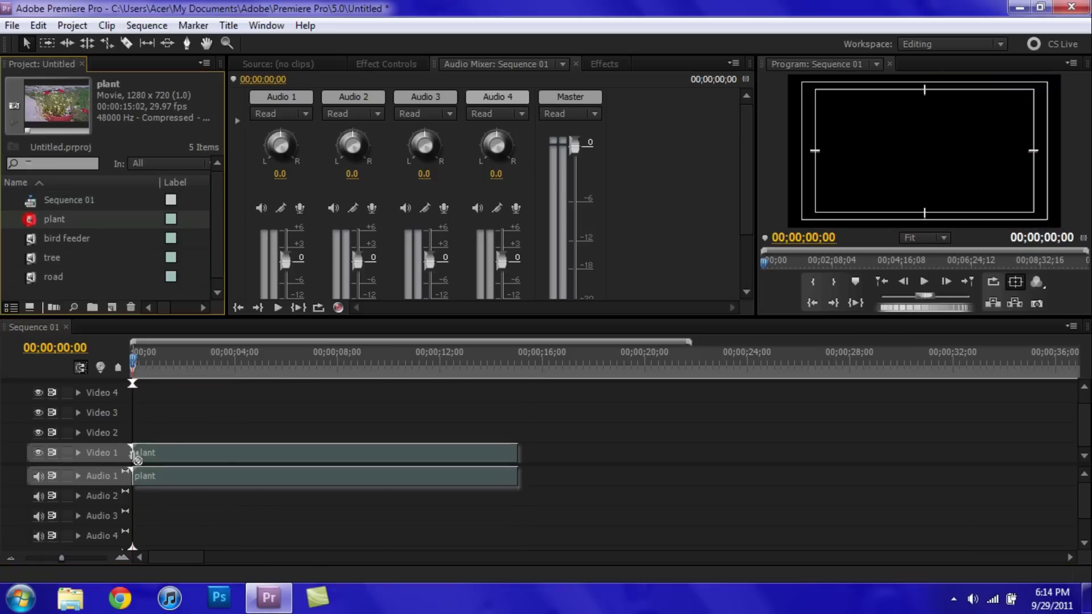
{"action": "left_click_drag", "start_coordinate": [30, 239], "coordinate": [130, 433]}
{"action": "left_click_drag", "start_coordinate": [30, 257], "coordinate": [129, 414]}
{"action": "left_click_drag", "start_coordinate": [30, 277], "coordinate": [136, 393]}
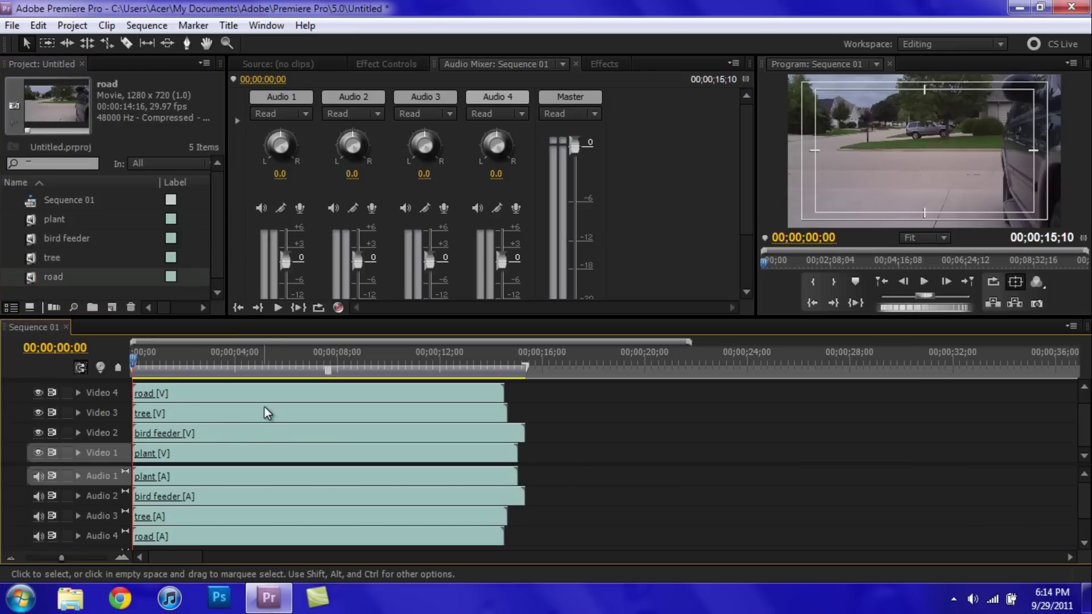
Move the Sequence 01 playhead to 00;00;00;19 on the timeline ruler
{"action": "left_click", "coordinate": [149, 361]}
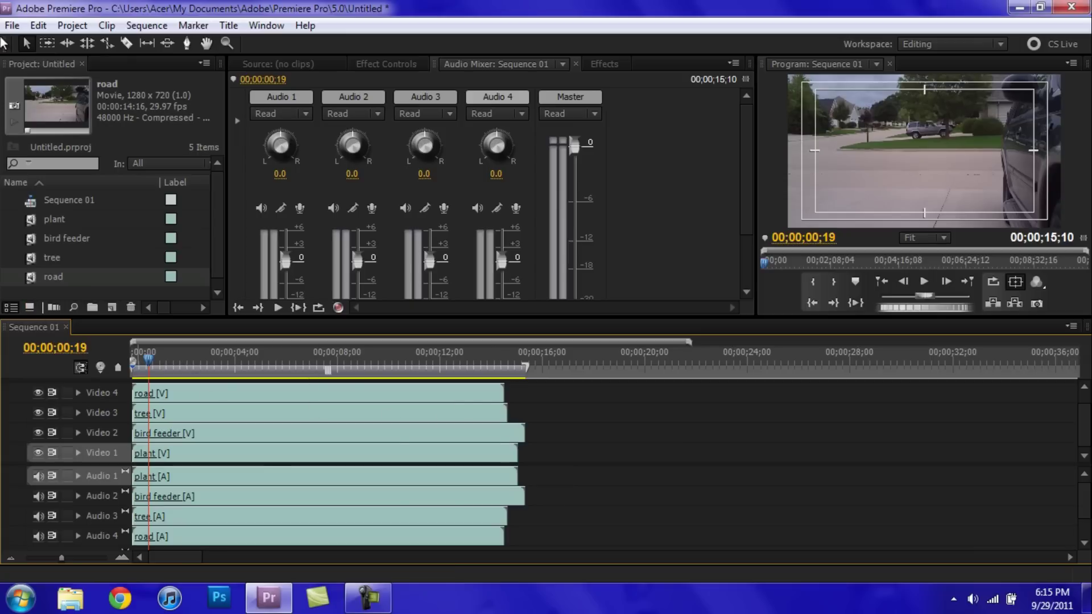
Create a new sequence named multi-camera via File > New > Sequence
{"action": "left_click", "coordinate": [12, 25]}
{"action": "mouse_move", "coordinate": [228, 50]}
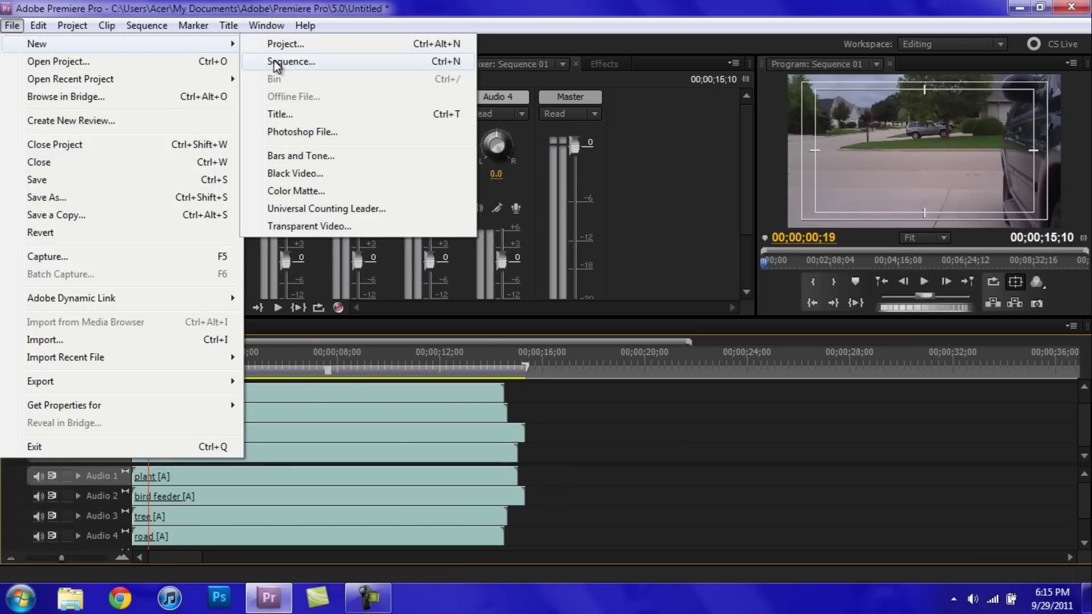
{"action": "left_click", "coordinate": [290, 61]}
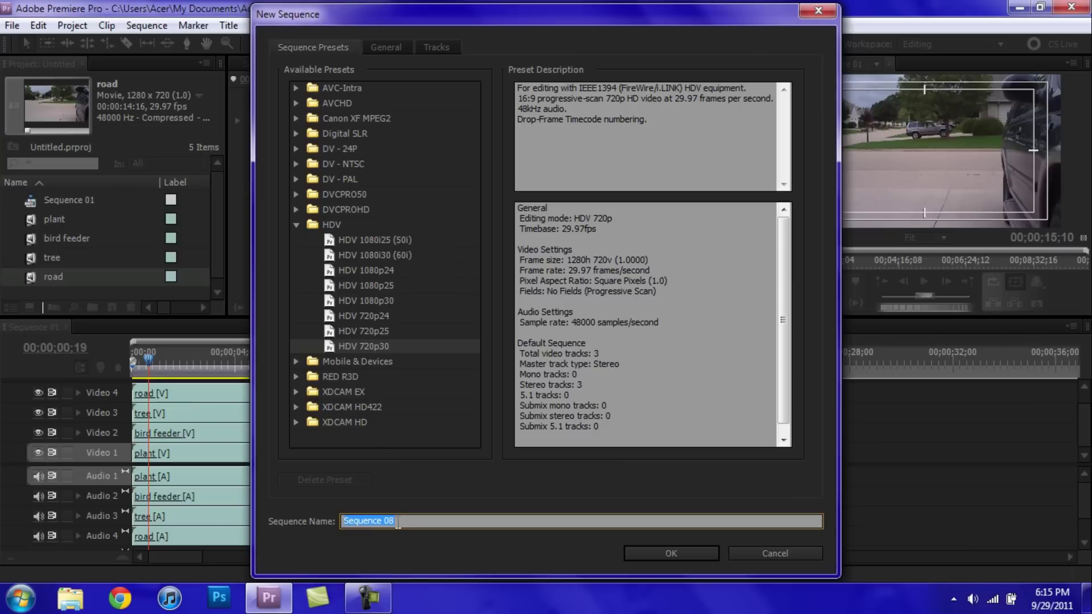
{"action": "type", "text": "multi-camera"}
{"action": "key", "text": "Return"}
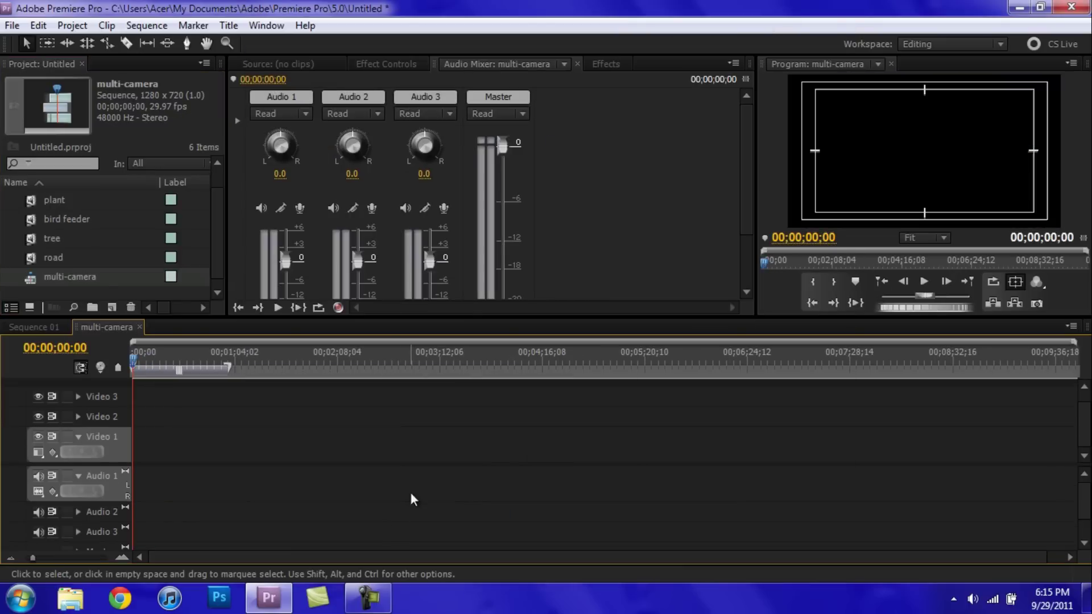
Nest Sequence 01 at the start of the multi-camera sequence on Video 1 and Audio 1
{"action": "left_click", "coordinate": [46, 292]}
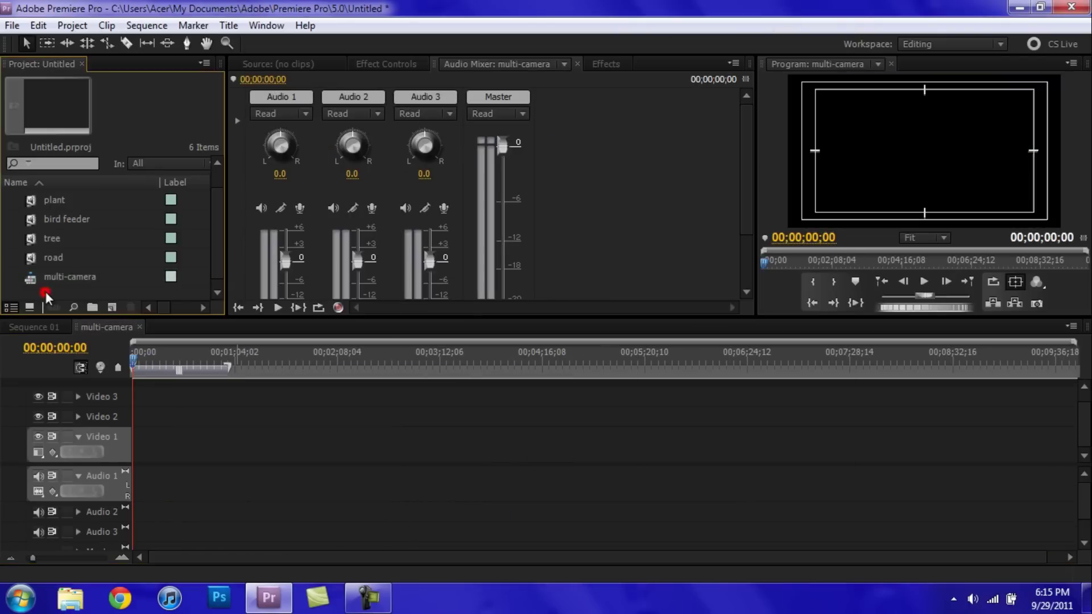
{"action": "scroll", "coordinate": [63, 277], "scroll_direction": "up", "scroll_amount": 1}
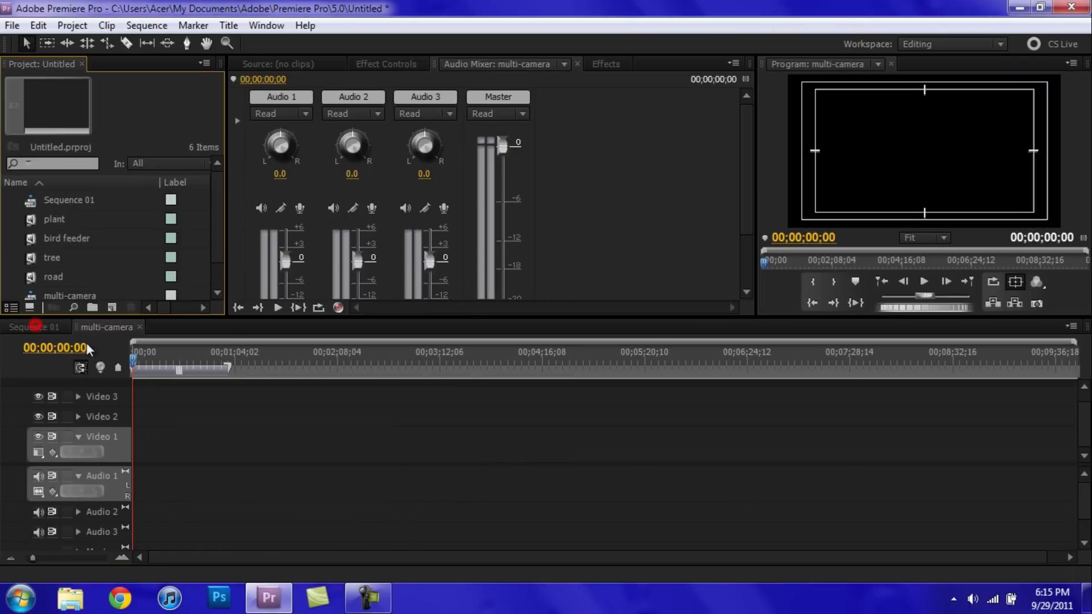
{"action": "left_click", "coordinate": [34, 328]}
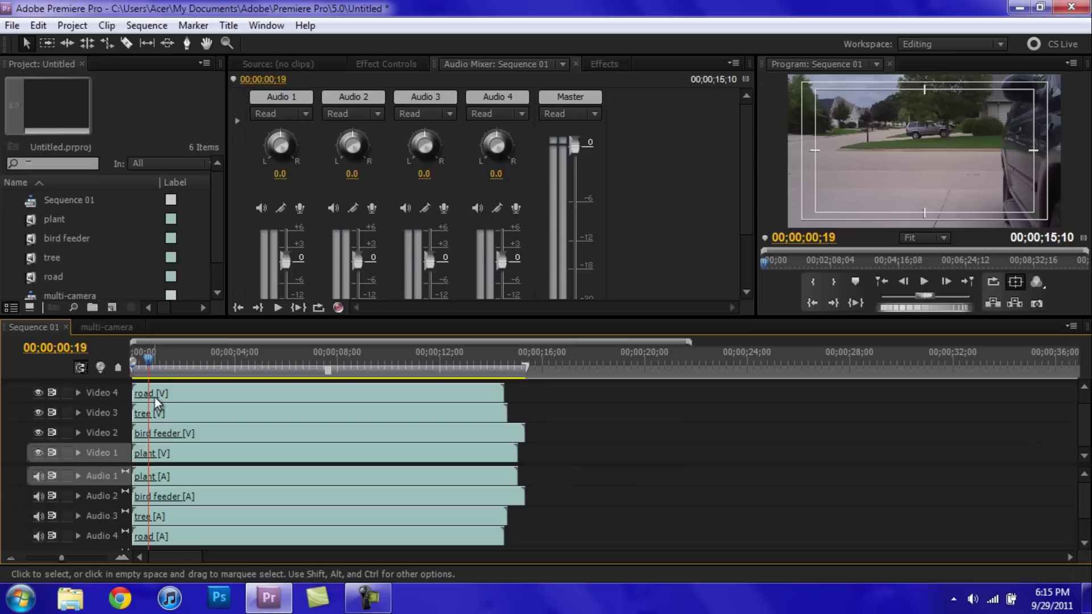
{"action": "left_click", "coordinate": [106, 327]}
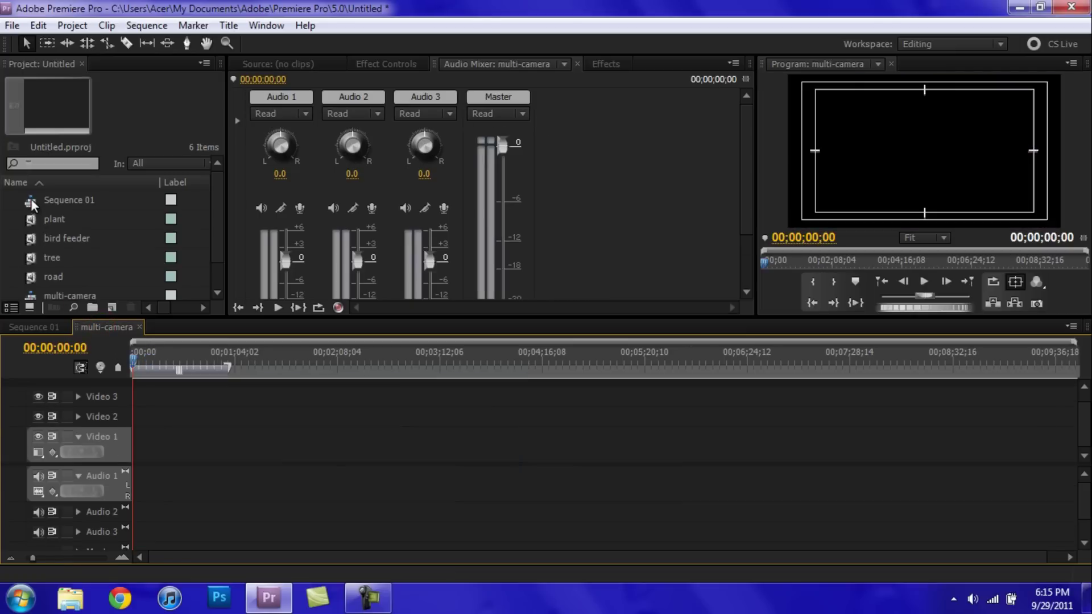
{"action": "left_click_drag", "start_coordinate": [32, 203], "coordinate": [137, 441]}
{"action": "left_click", "coordinate": [122, 556]}
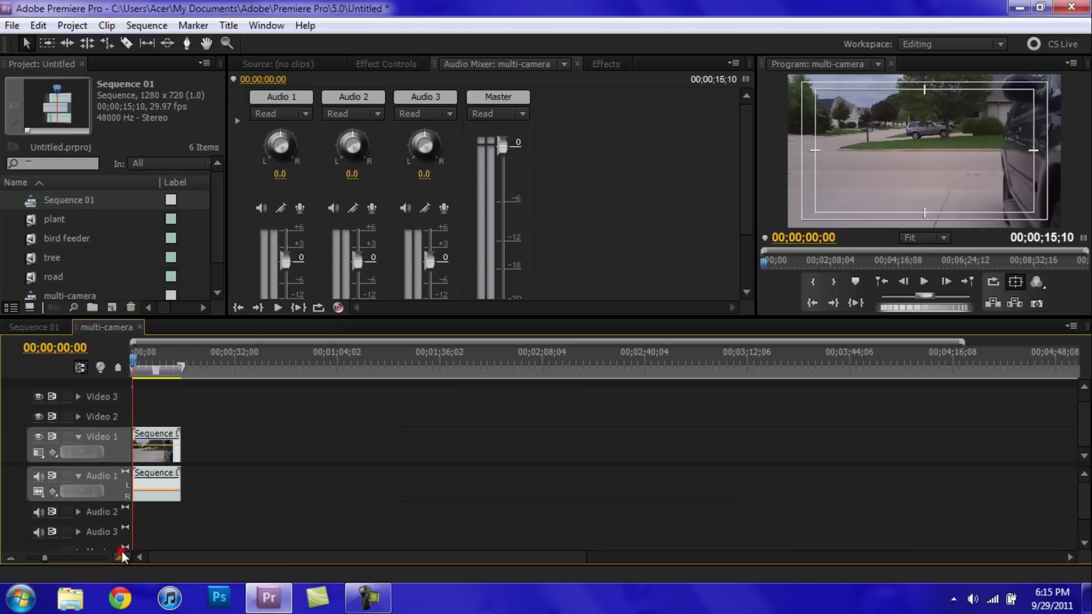
{"action": "left_click", "coordinate": [123, 557]}
{"action": "left_click", "coordinate": [122, 556]}
{"action": "left_click", "coordinate": [123, 557]}
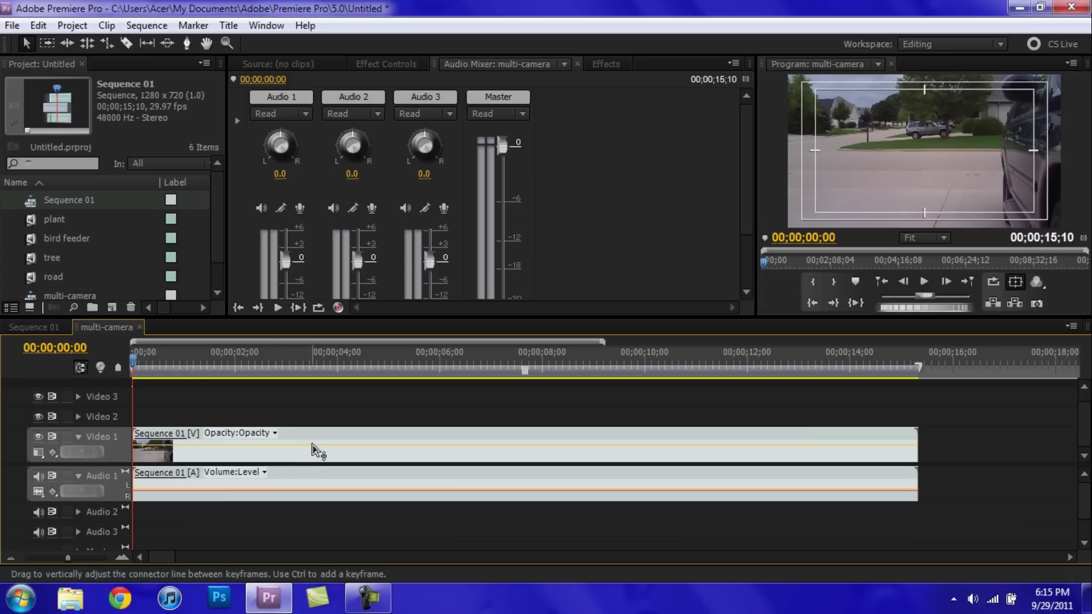
Enable Multi-Camera on the nested Sequence 01 clip so it shows [MC1]
{"action": "left_click", "coordinate": [318, 437]}
{"action": "right_click", "coordinate": [318, 437]}
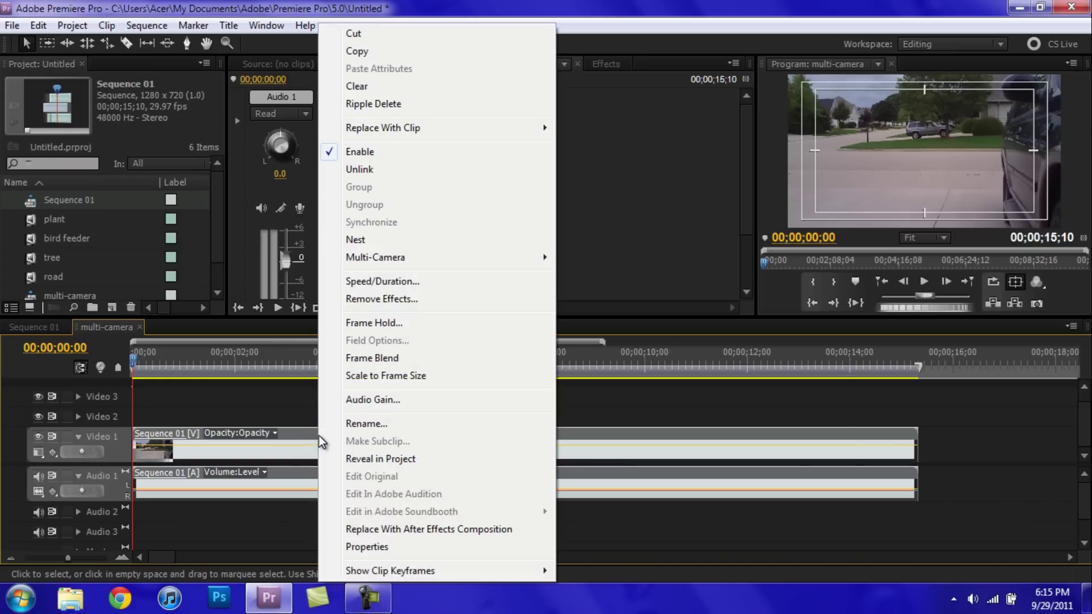
{"action": "mouse_move", "coordinate": [453, 259]}
{"action": "left_click", "coordinate": [575, 259]}
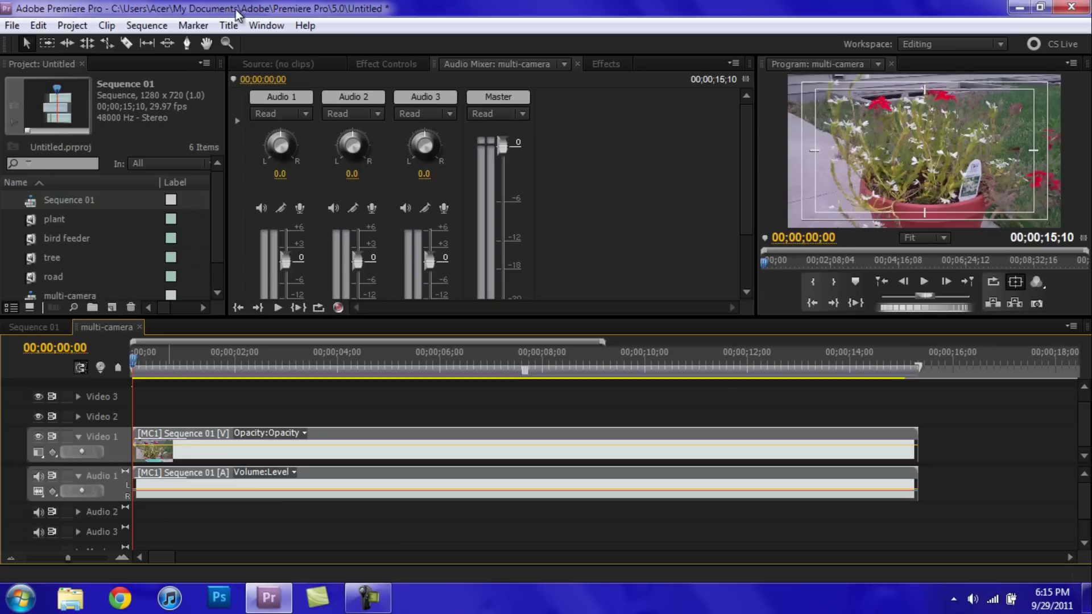
Show the Multi-Camera Monitor from the Window menu and open its panel menu
{"action": "left_click", "coordinate": [267, 25]}
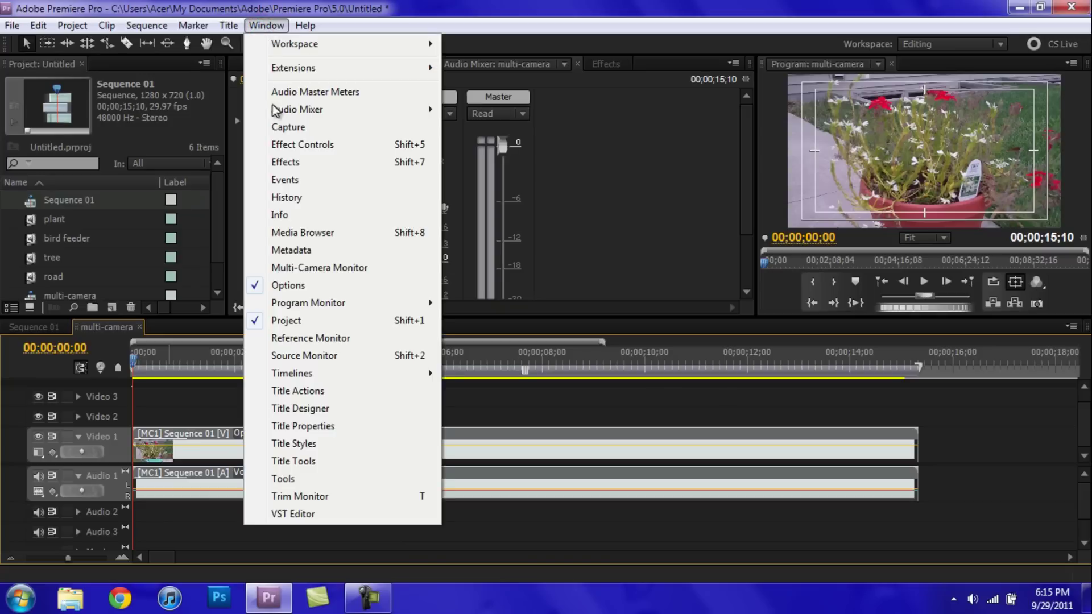
{"action": "left_click", "coordinate": [293, 269]}
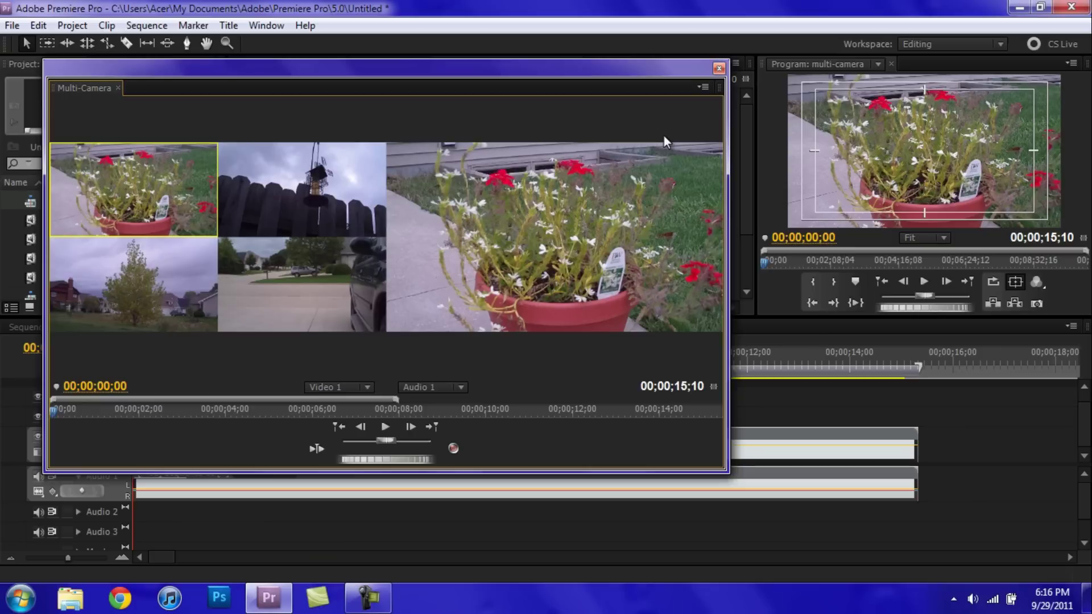
{"action": "left_click", "coordinate": [703, 88]}
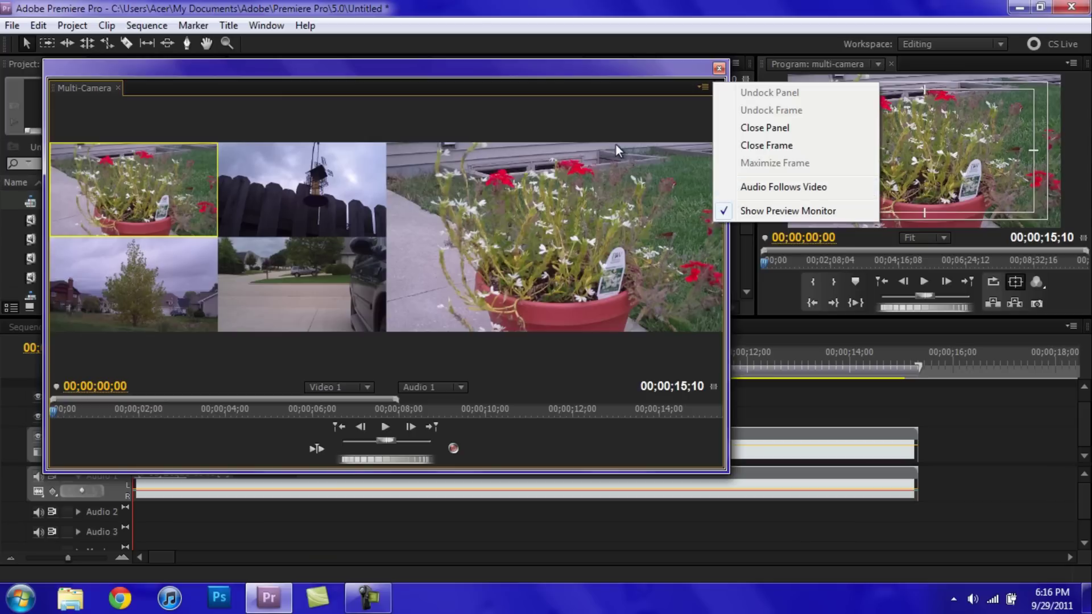
Enable Audio Follows Video in the Multi-Camera panel menu and turn on Record
{"action": "left_click", "coordinate": [626, 72]}
{"action": "left_click", "coordinate": [701, 87]}
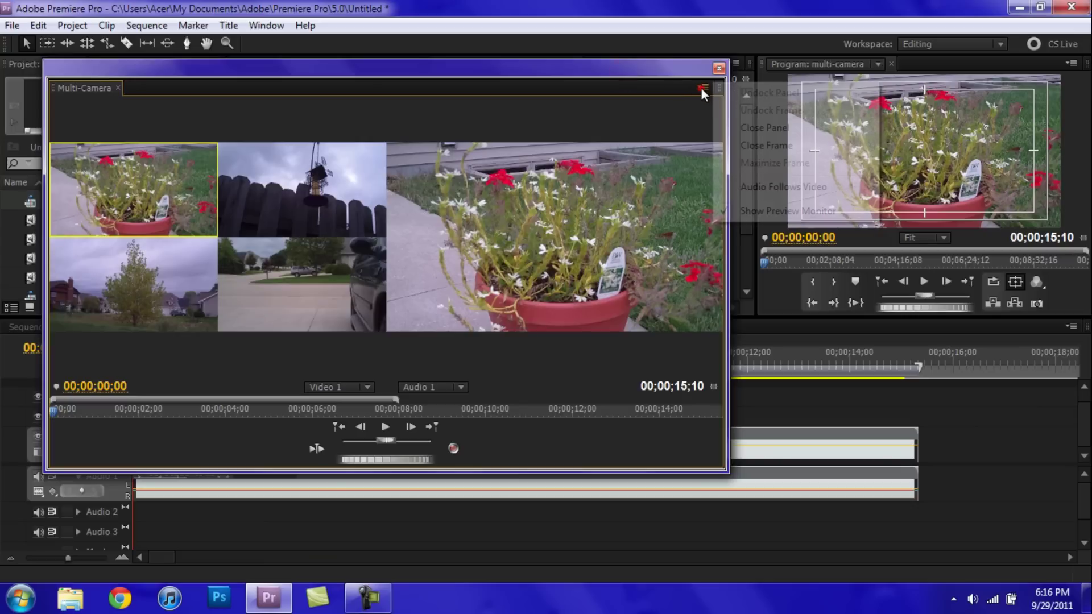
{"action": "left_click", "coordinate": [745, 187]}
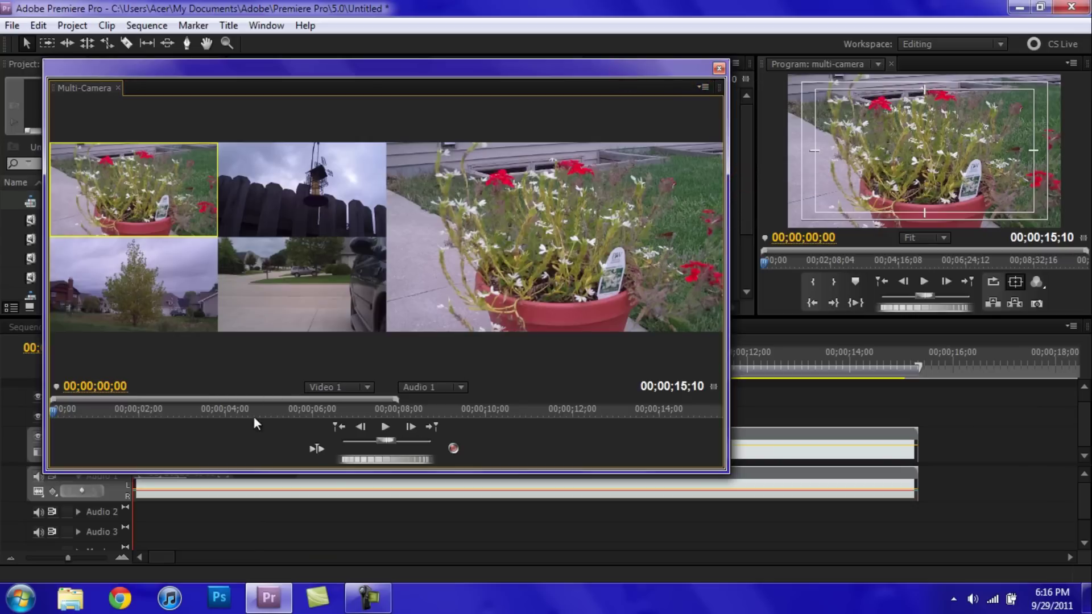
{"action": "left_click", "coordinate": [450, 450]}
Play the sequence, cutting through fence, street, tree and flowers cameras three times in rotation
{"action": "left_click", "coordinate": [385, 427]}
{"action": "left_click", "coordinate": [313, 206]}
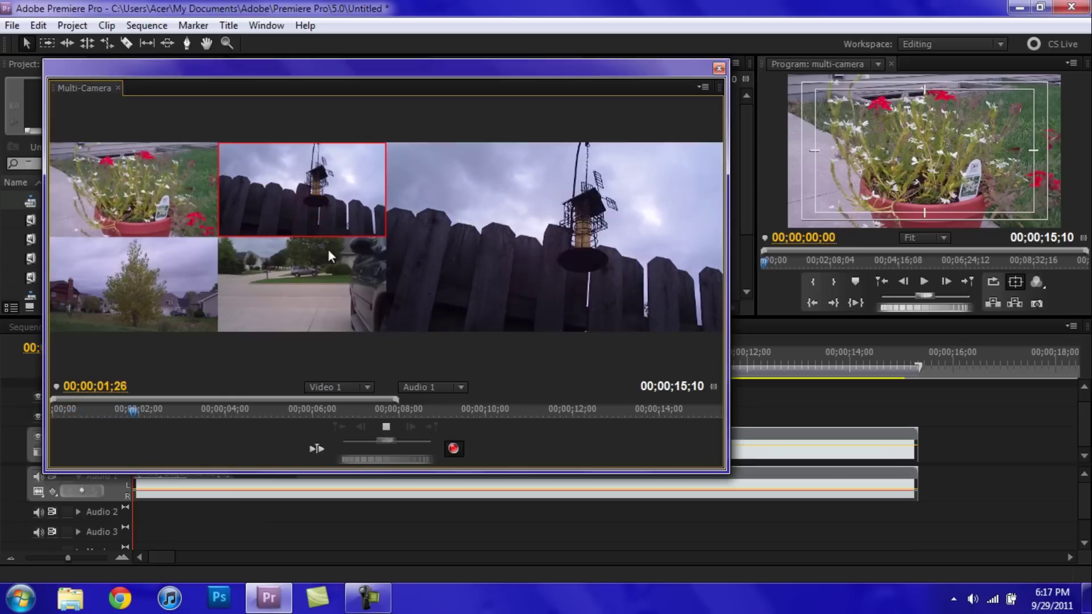
{"action": "left_click", "coordinate": [344, 285]}
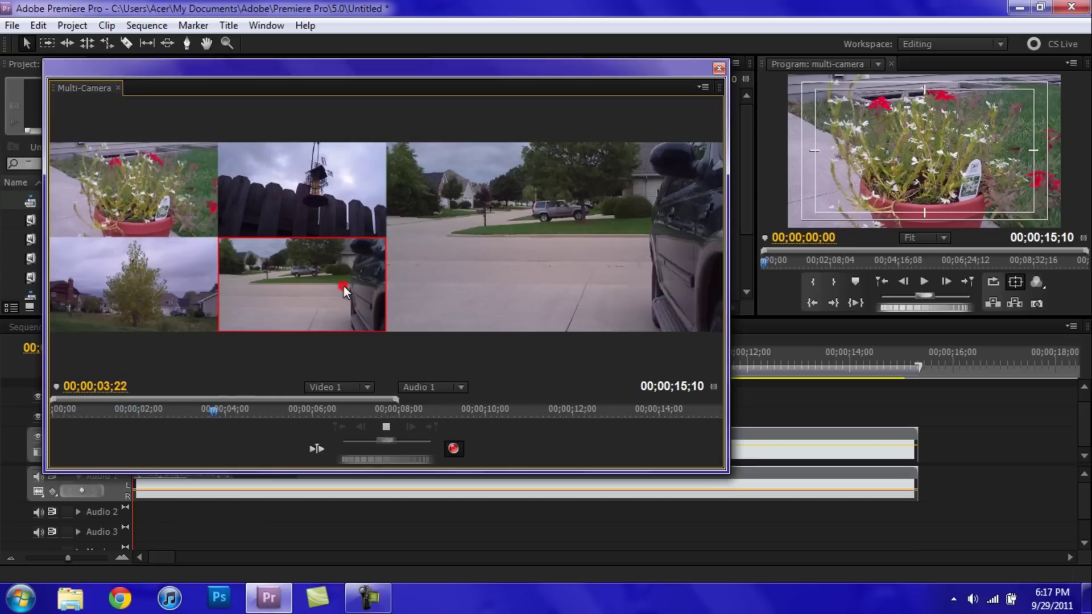
{"action": "left_click", "coordinate": [168, 281]}
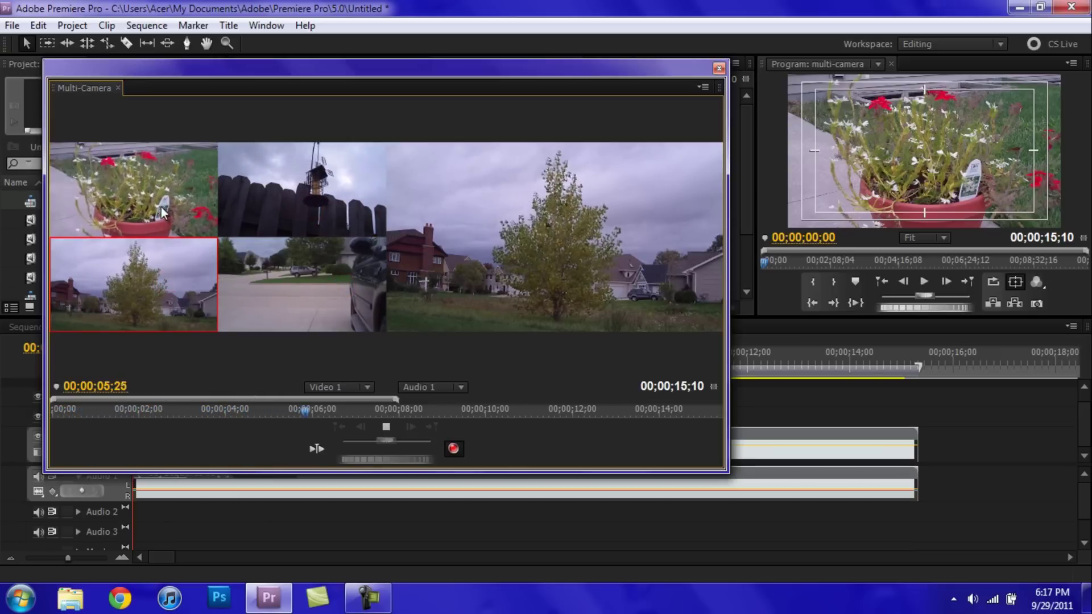
{"action": "left_click", "coordinate": [202, 230]}
{"action": "left_click", "coordinate": [269, 202]}
{"action": "left_click", "coordinate": [222, 280]}
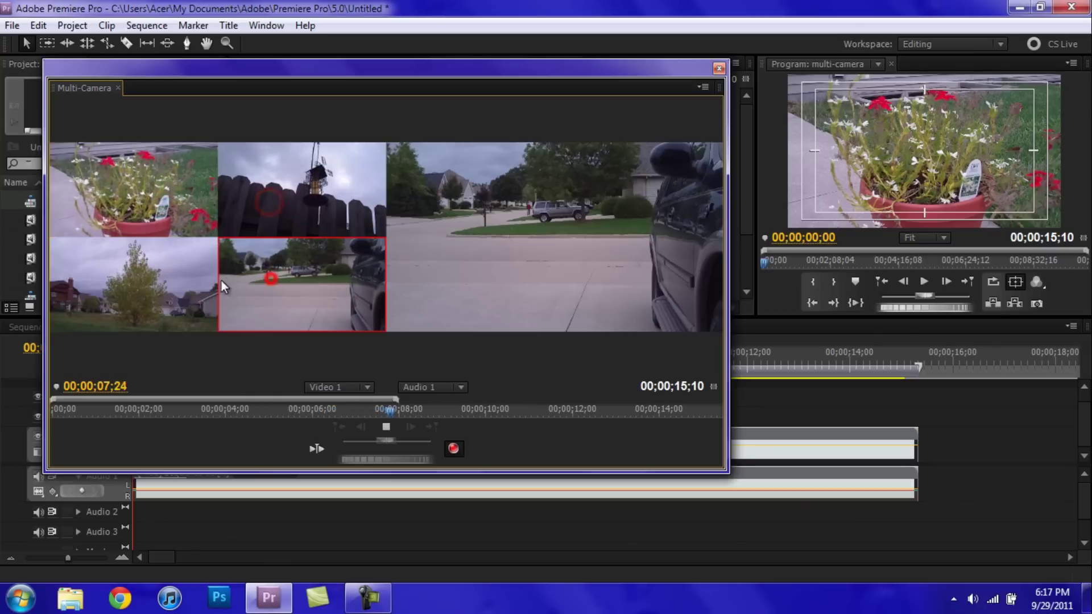
{"action": "left_click", "coordinate": [178, 280]}
{"action": "left_click", "coordinate": [192, 214]}
{"action": "left_click", "coordinate": [333, 217]}
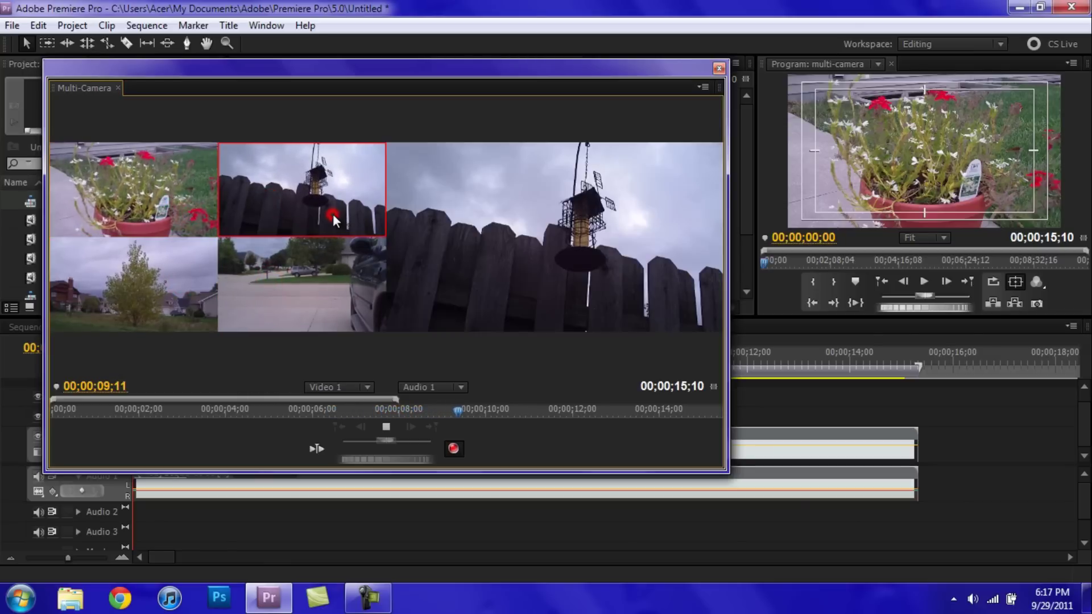
{"action": "left_click", "coordinate": [312, 275]}
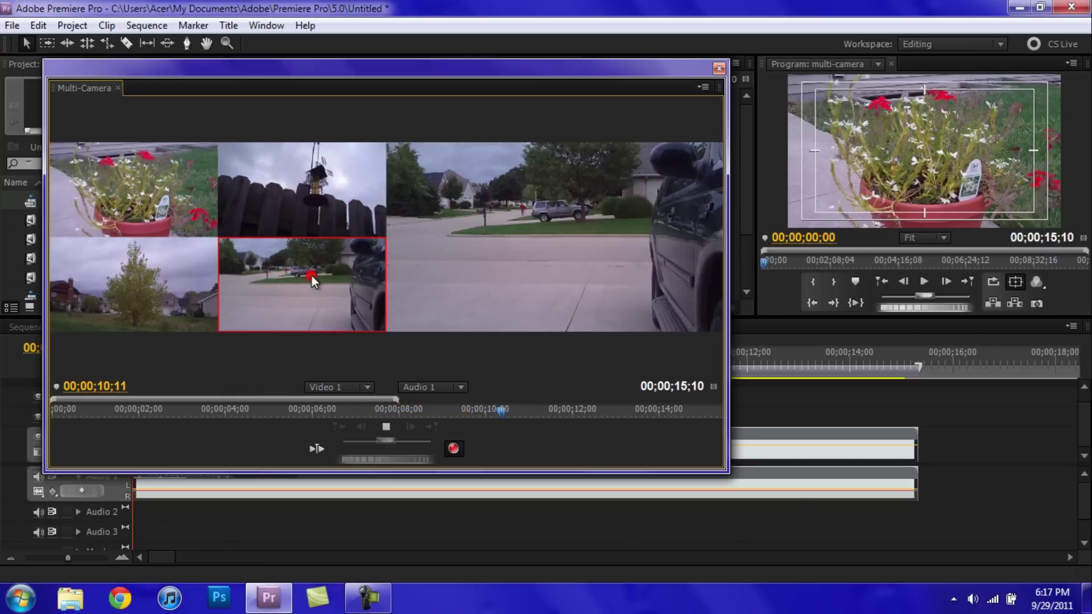
{"action": "left_click", "coordinate": [196, 265]}
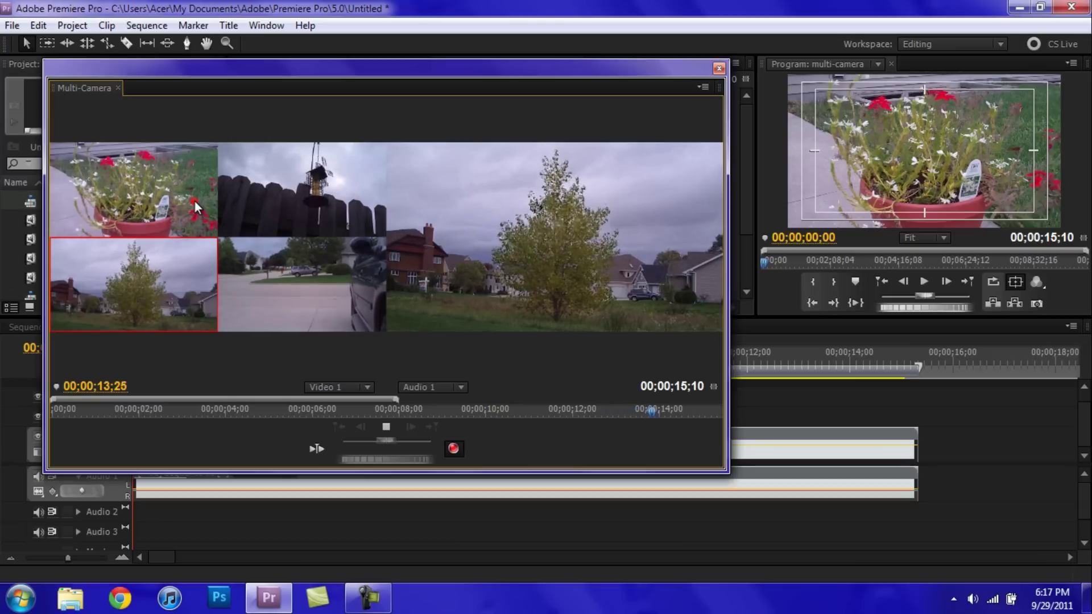
{"action": "left_click", "coordinate": [194, 202]}
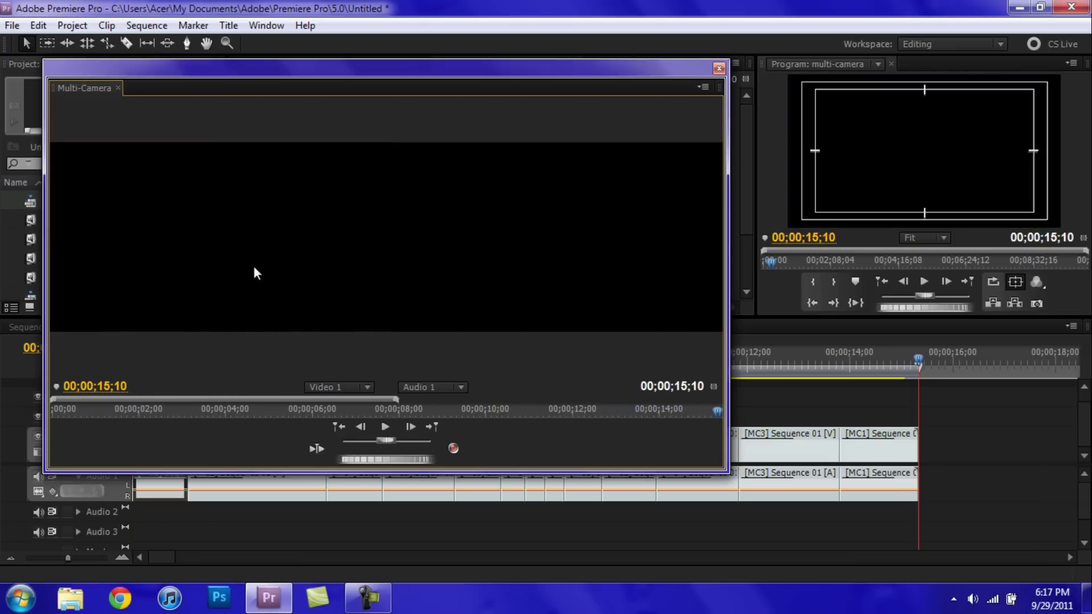
Close the Multi-Camera Monitor to return to the timeline, then open the File menu
{"action": "left_click", "coordinate": [719, 68]}
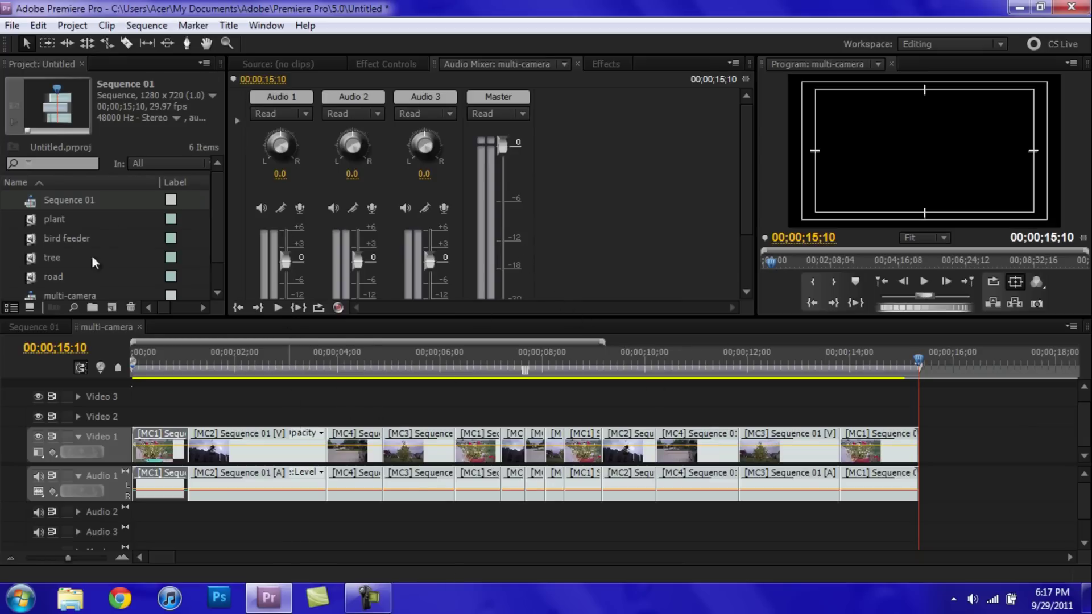
{"action": "left_click", "coordinate": [12, 25]}
Open Export > Media, dismiss the warning, move the dialog right and scrub the preview to mid-sequence
{"action": "mouse_move", "coordinate": [228, 381]}
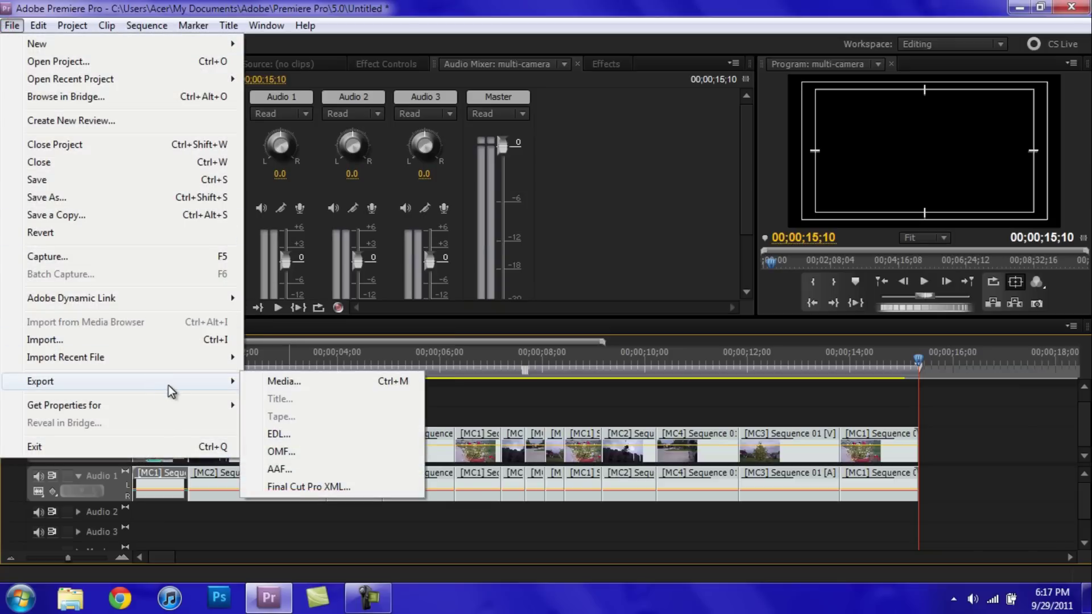
{"action": "left_click", "coordinate": [279, 382]}
{"action": "left_click", "coordinate": [664, 322]}
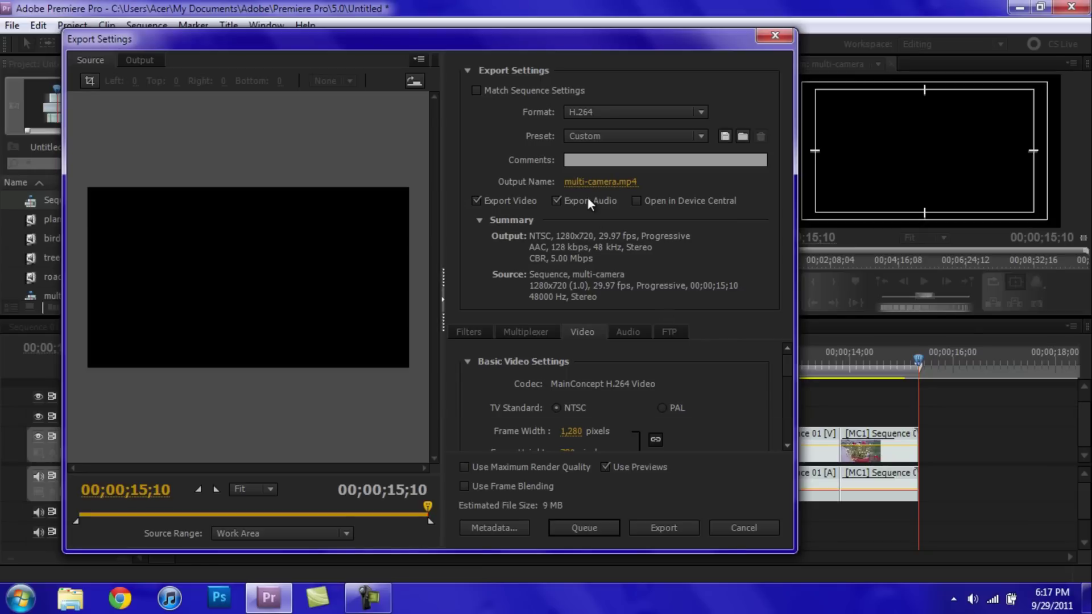
{"action": "left_click_drag", "start_coordinate": [569, 40], "coordinate": [663, 33]}
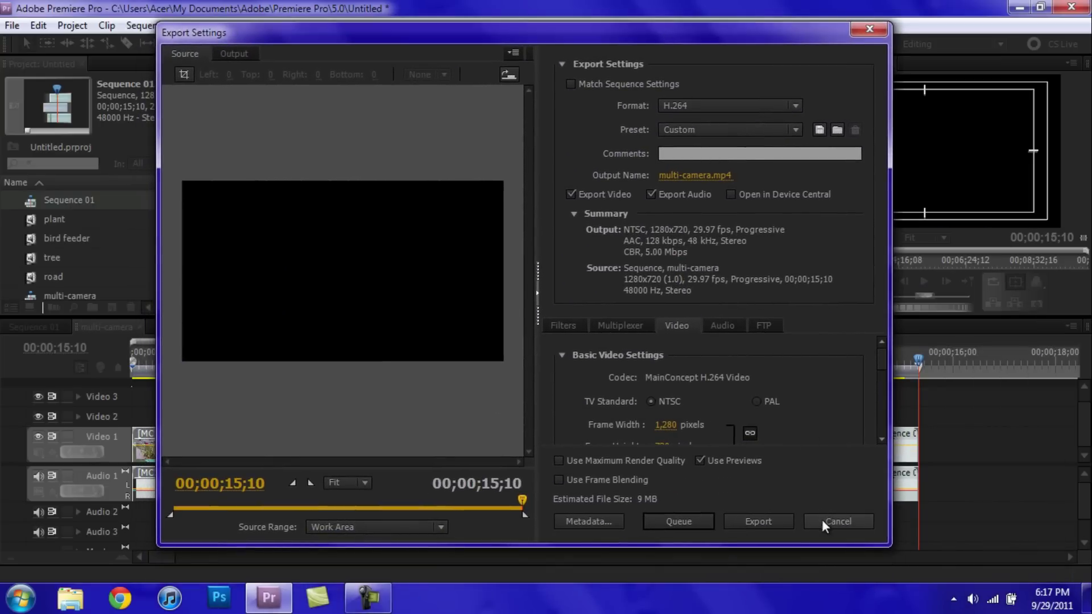
{"action": "left_click_drag", "start_coordinate": [524, 498], "coordinate": [371, 503]}
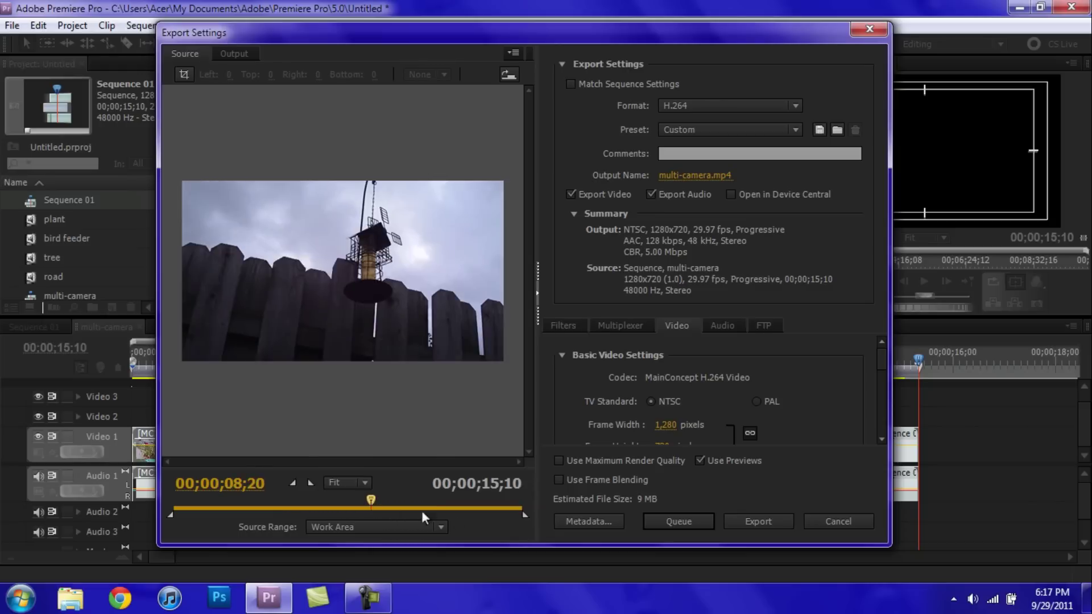